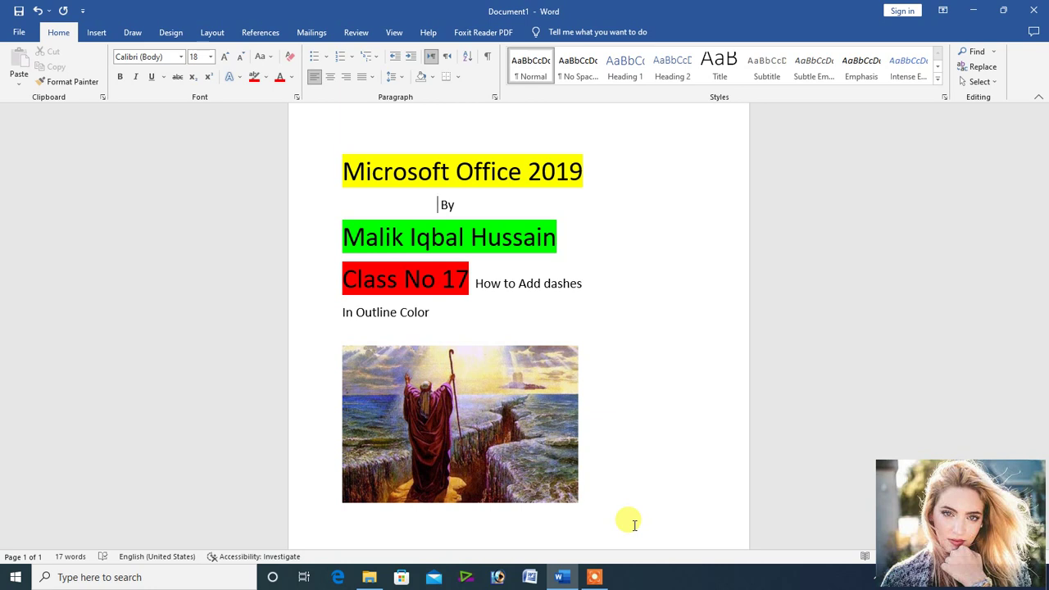
# Select the painting and show the Dashes submenu under Picture Border
pyautogui.click(424, 455)
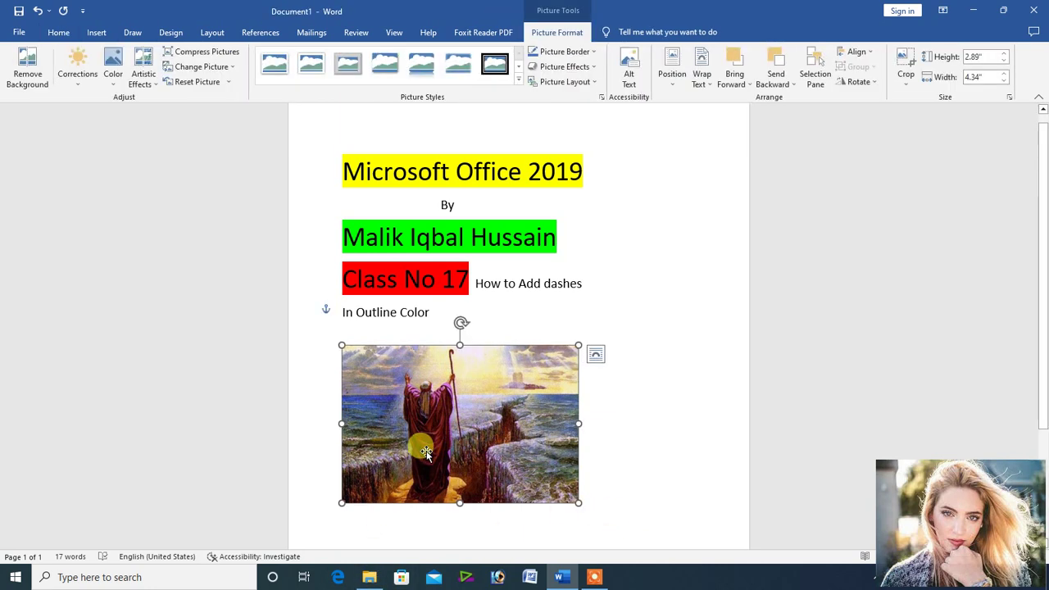
pyautogui.click(580, 54)
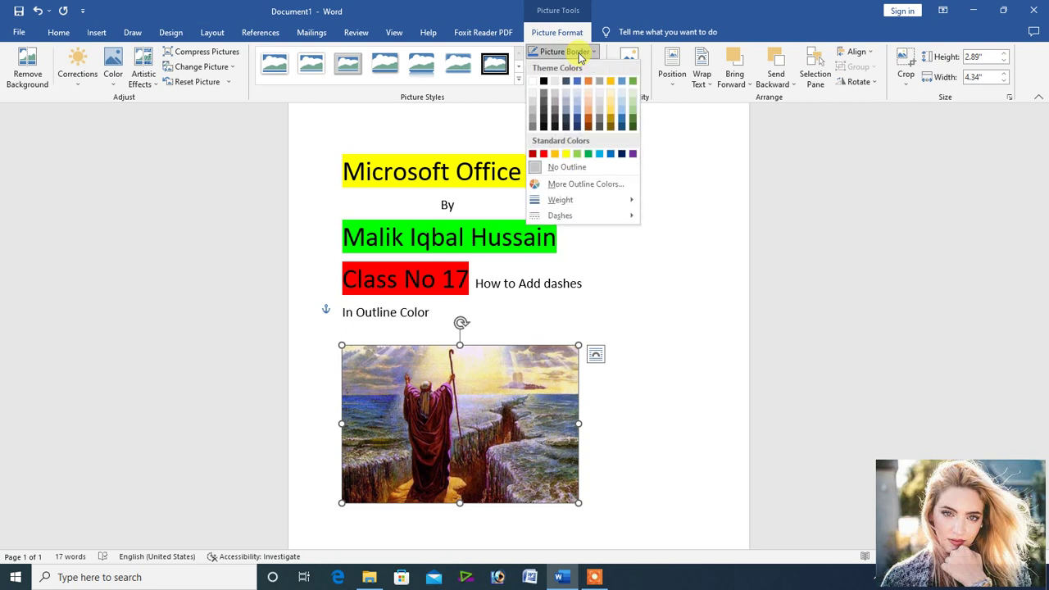
pyautogui.moveTo(561, 216)
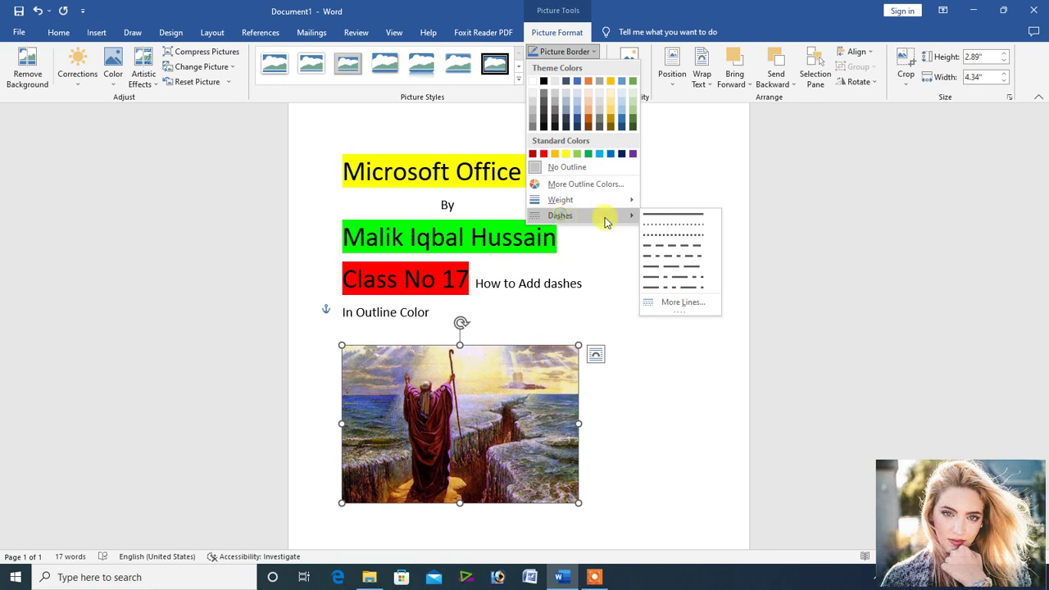
# Open the Format Picture pane via More Lines and give the picture a solid 0.75 pt outline
pyautogui.click(669, 304)
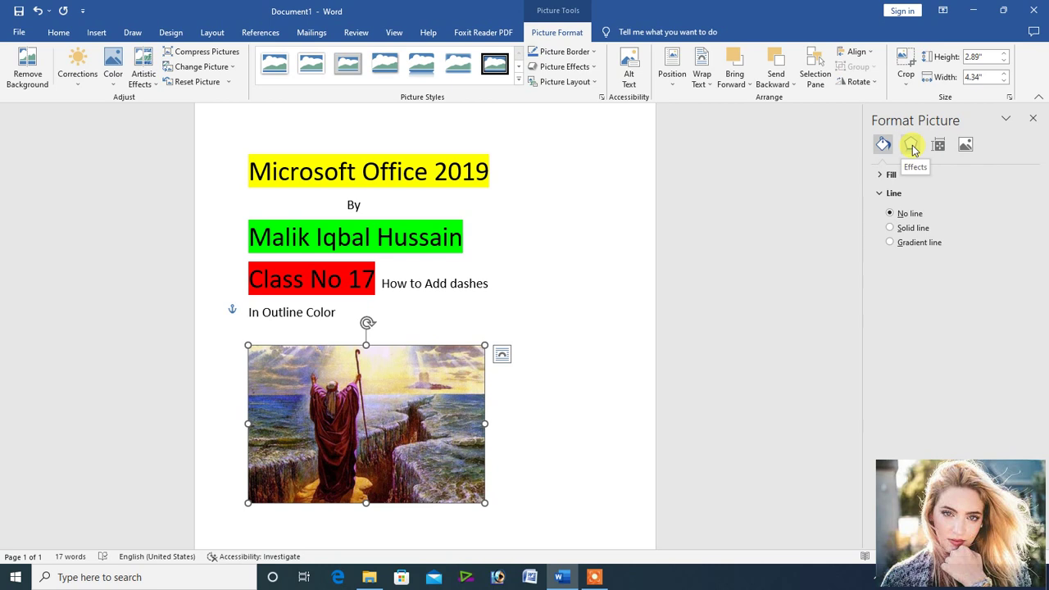
pyautogui.click(891, 229)
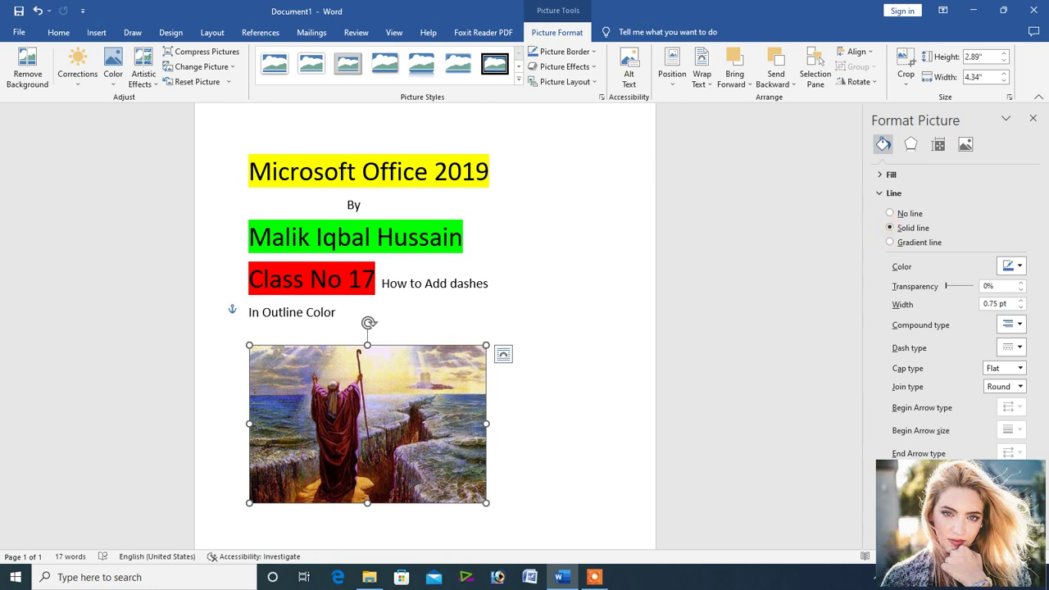
# Switch the Format Picture pane to Effects, showing Shadow, Reflection, Glow, Soft Edges and 3-D
pyautogui.scroll(4, 369, 328)
pyautogui.scroll(15, 369, 327)
pyautogui.scroll(1, 368, 328)
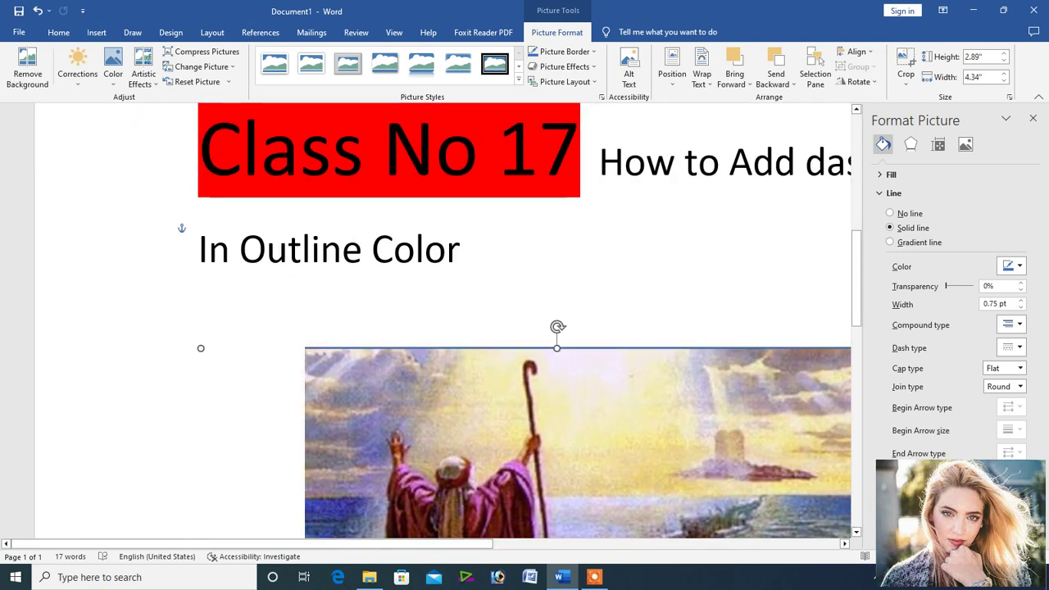
pyautogui.scroll(-15, 369, 328)
pyautogui.scroll(-5, 369, 327)
pyautogui.scroll(3, 369, 328)
pyautogui.scroll(2, 369, 328)
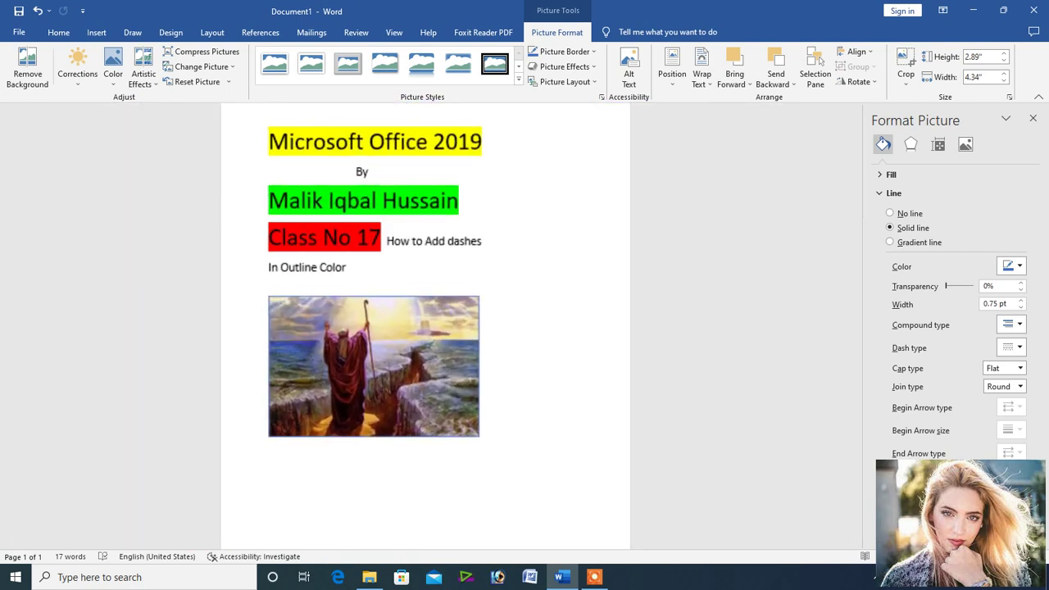
pyautogui.scroll(1, 369, 328)
pyautogui.scroll(1, 369, 328)
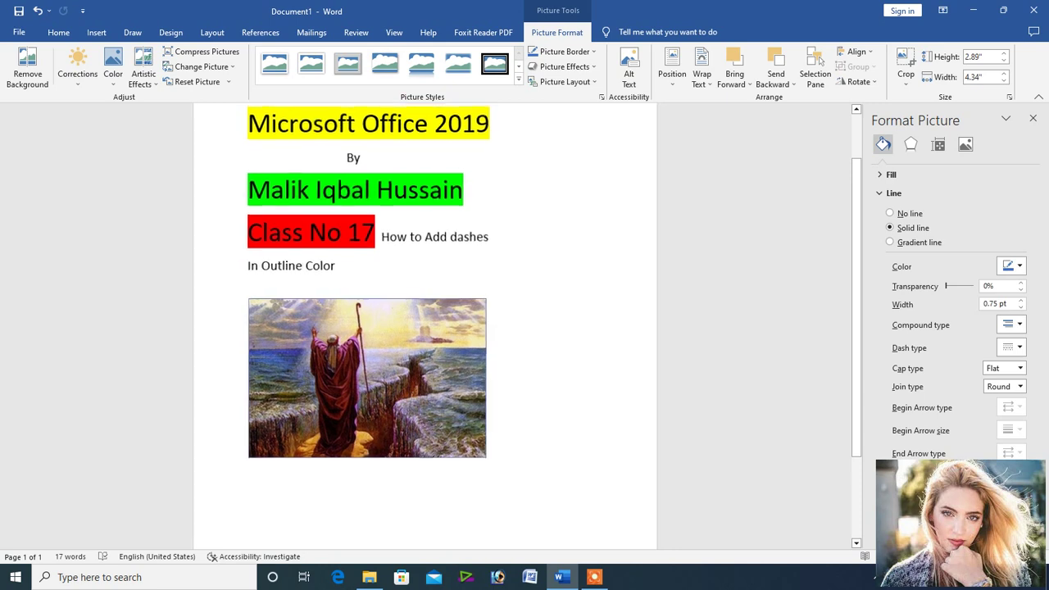
pyautogui.scroll(-3, 369, 327)
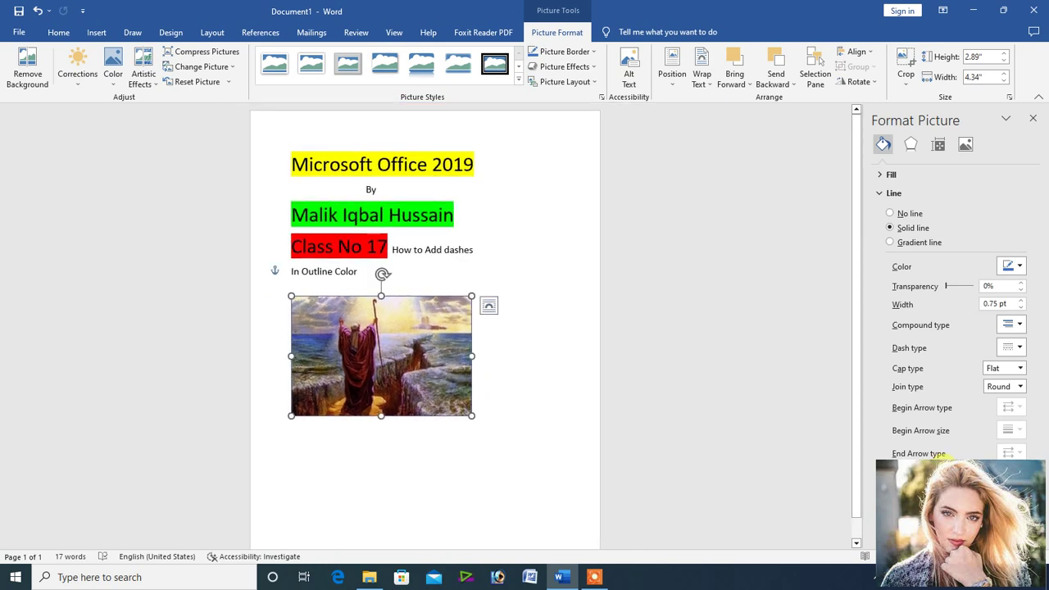
pyautogui.click(908, 145)
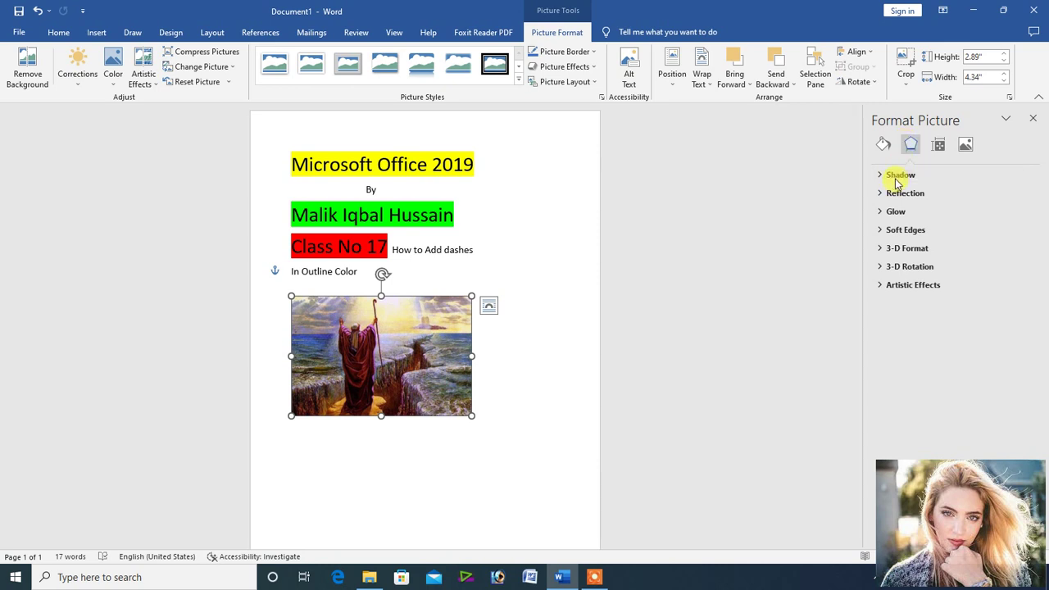
# Apply the first Outer shadow preset: 60% transparency, 4 pt blur, 45° angle, 3 pt distance
pyautogui.click(896, 176)
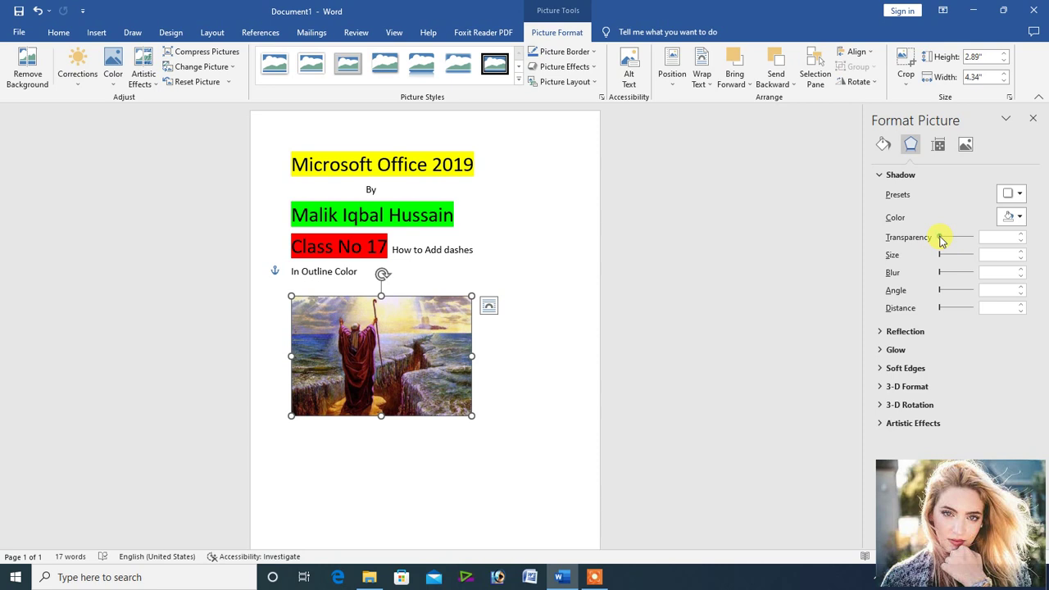
pyautogui.moveTo(940, 239); pyautogui.dragTo(938, 235)
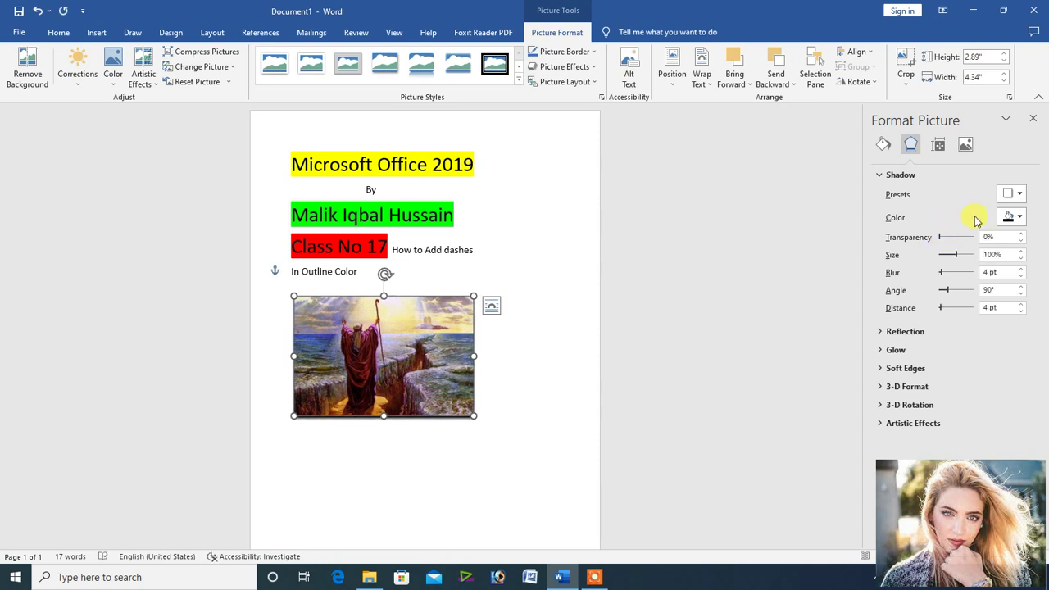
pyautogui.click(1016, 193)
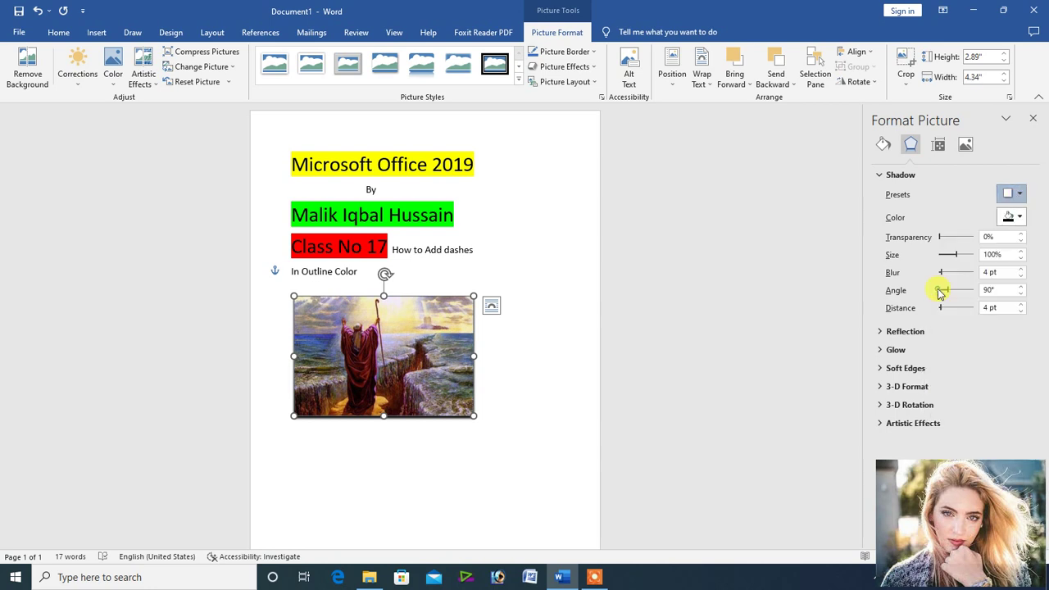
pyautogui.click(941, 287)
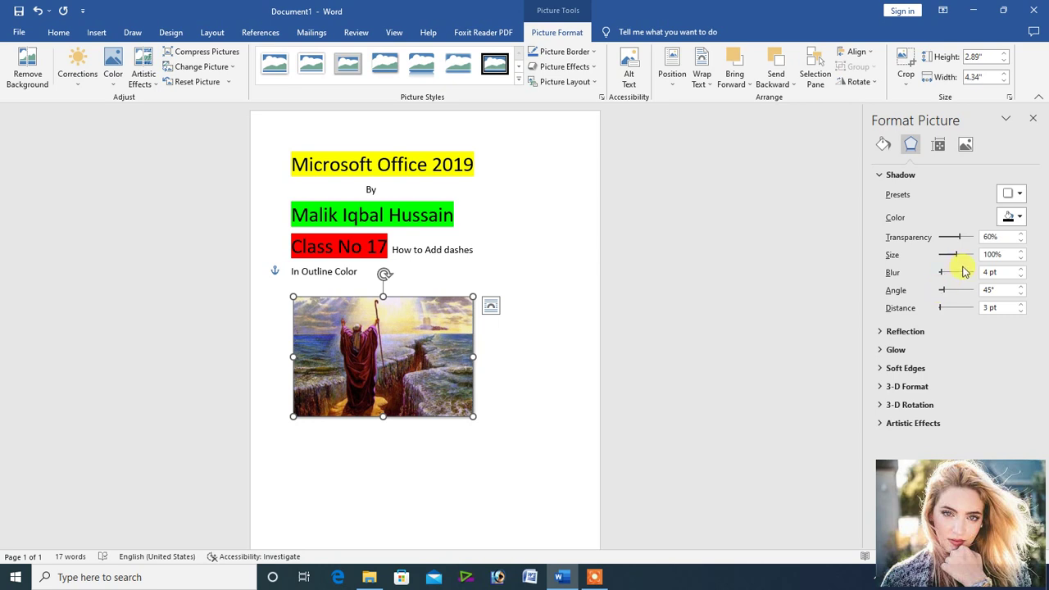
pyautogui.click(1019, 217)
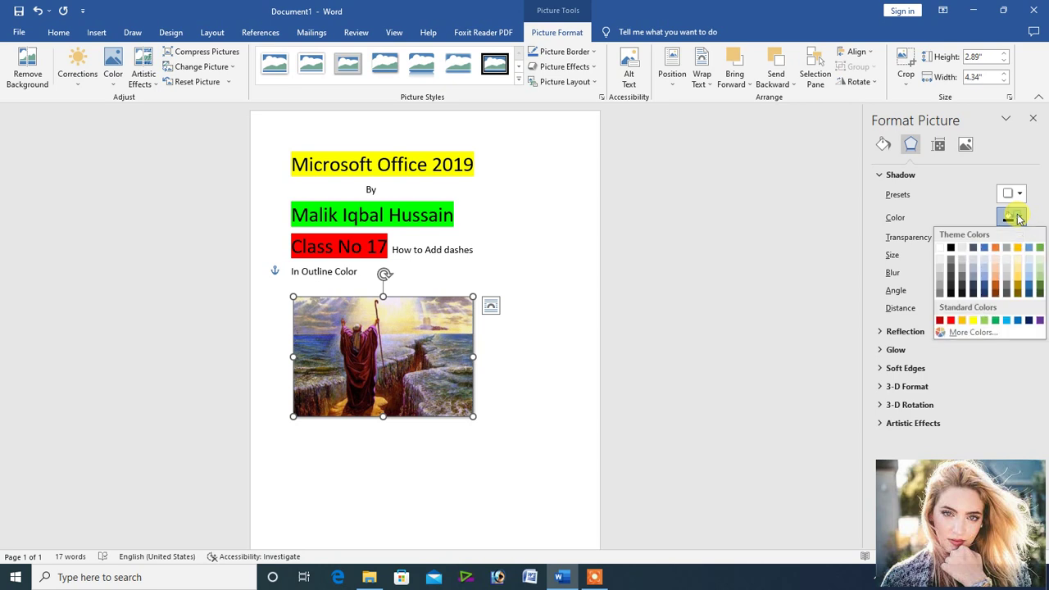
# Turn the shadow red with 40% transparency, then settle its size at 67%
pyautogui.click(950, 320)
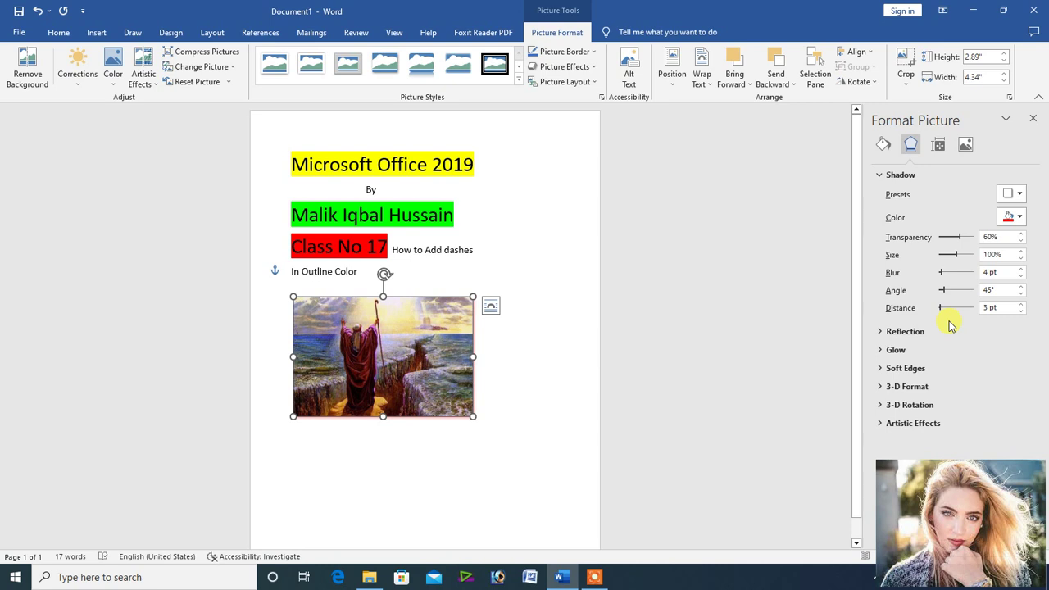
pyautogui.click(994, 272)
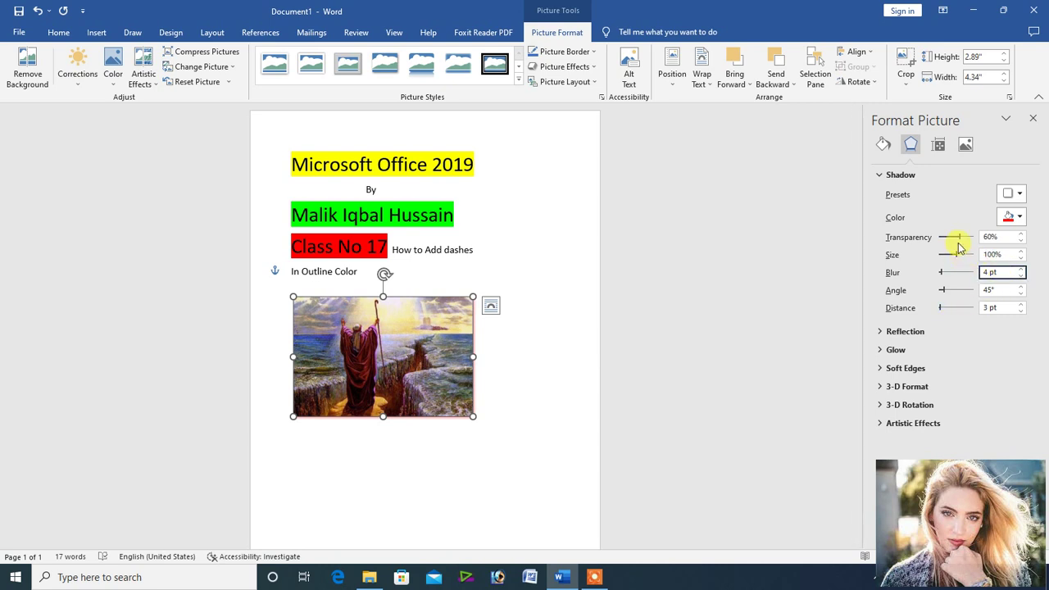
pyautogui.moveTo(958, 243)
pyautogui.mouseDown()
pyautogui.moveTo(936, 243)
pyautogui.moveTo(951, 242)
pyautogui.mouseUp()
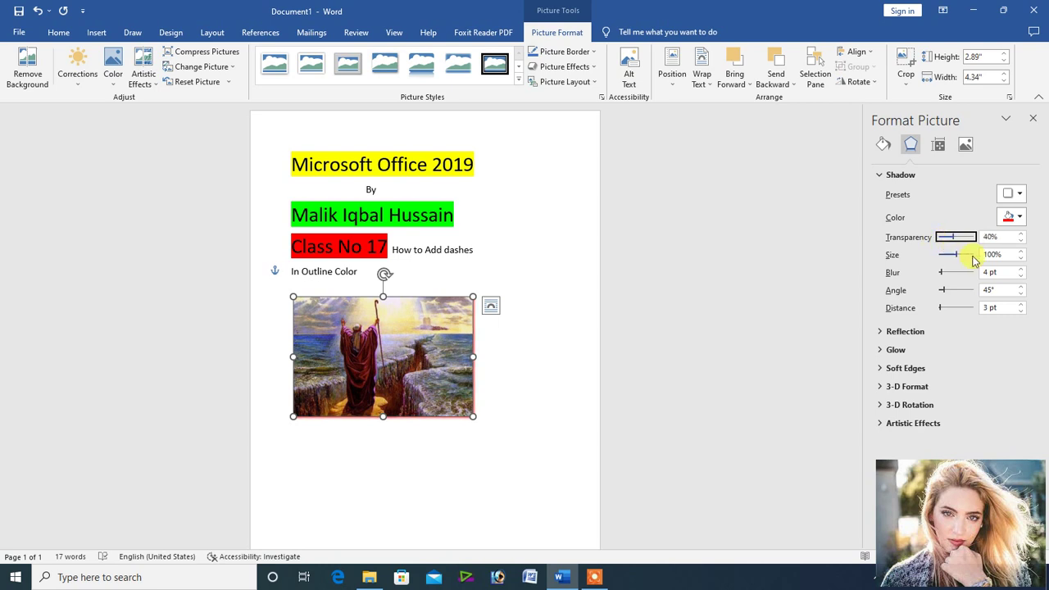
pyautogui.click(957, 255)
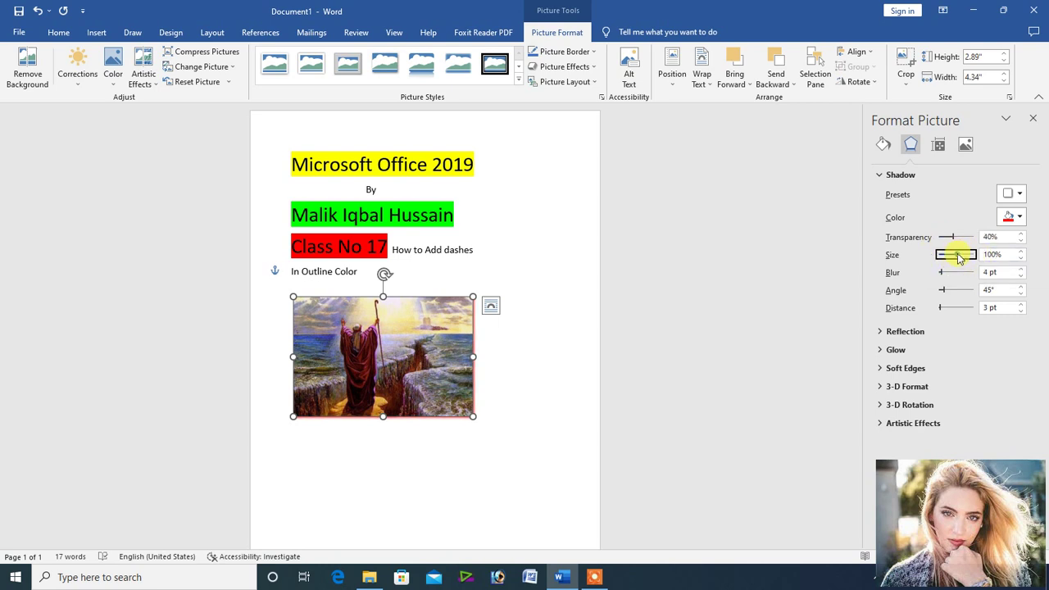
pyautogui.moveTo(958, 257); pyautogui.dragTo(968, 259)
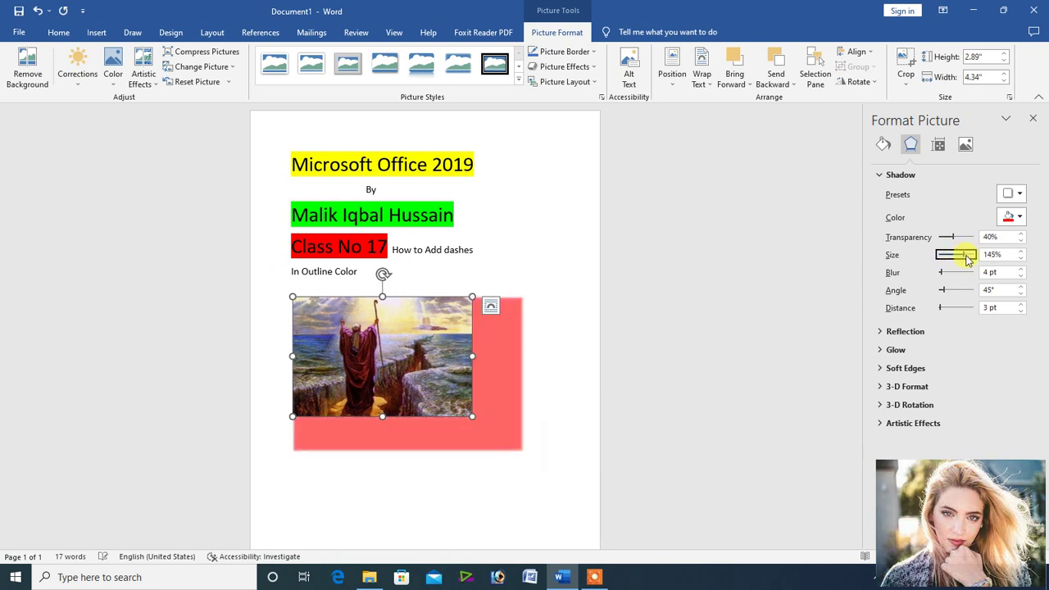
pyautogui.moveTo(968, 259); pyautogui.dragTo(953, 260)
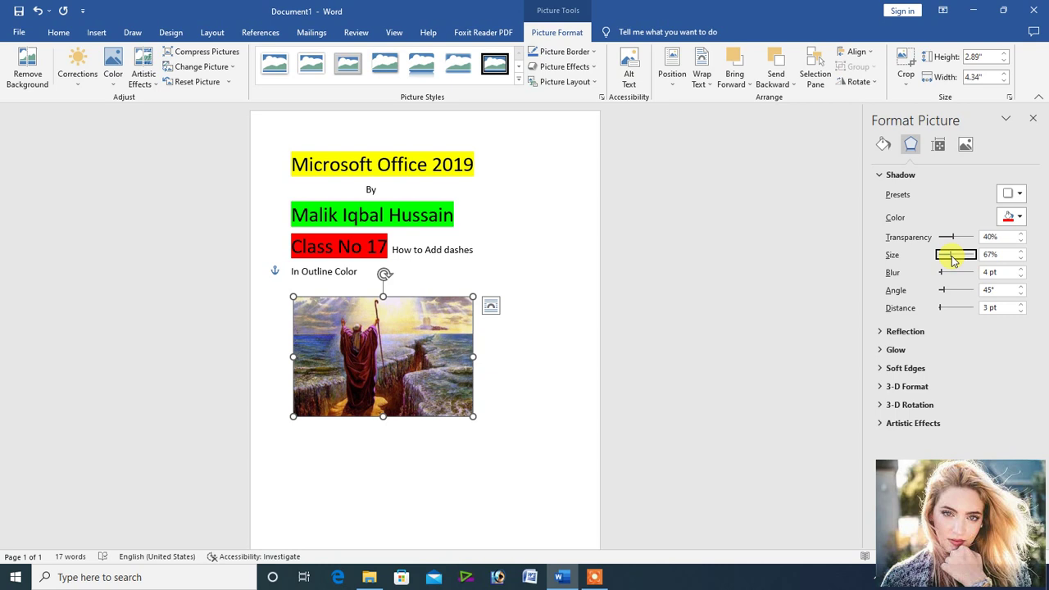
# Recolour the shadow yellow with a 51° angle and 83% size
pyautogui.click(1018, 217)
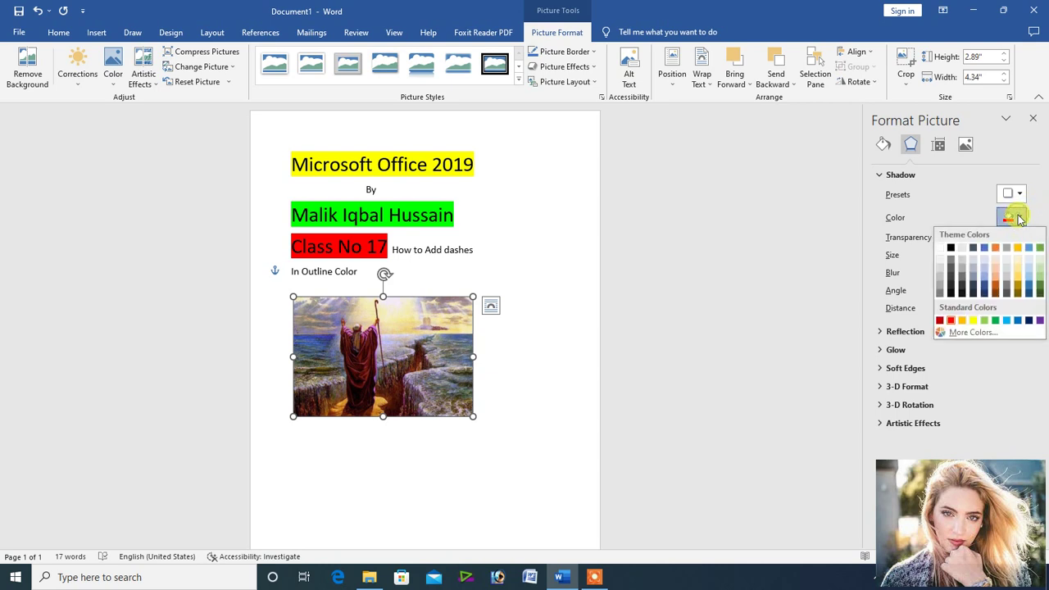
pyautogui.click(971, 321)
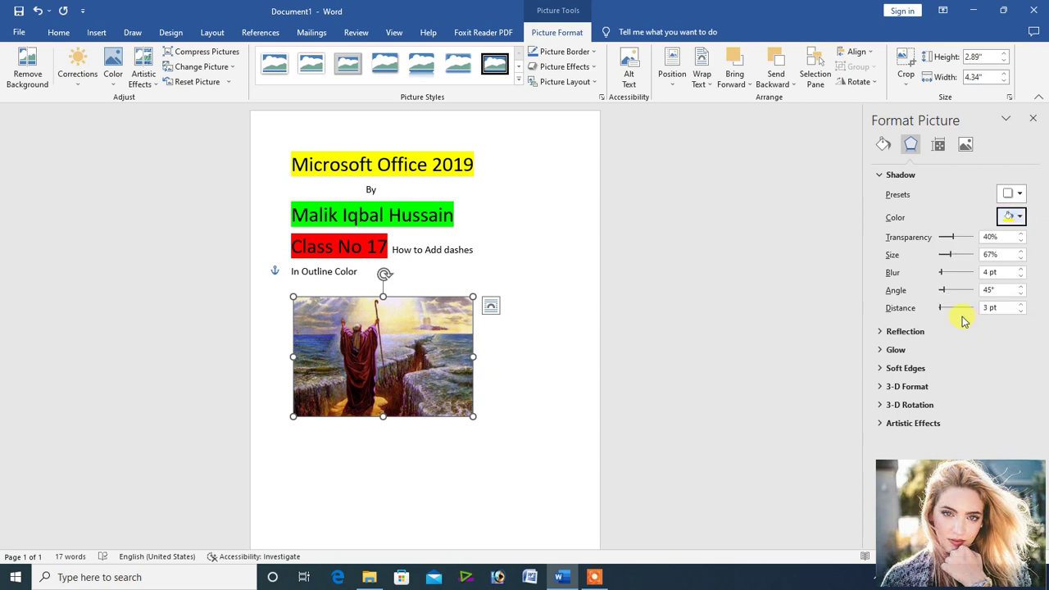
pyautogui.click(944, 290)
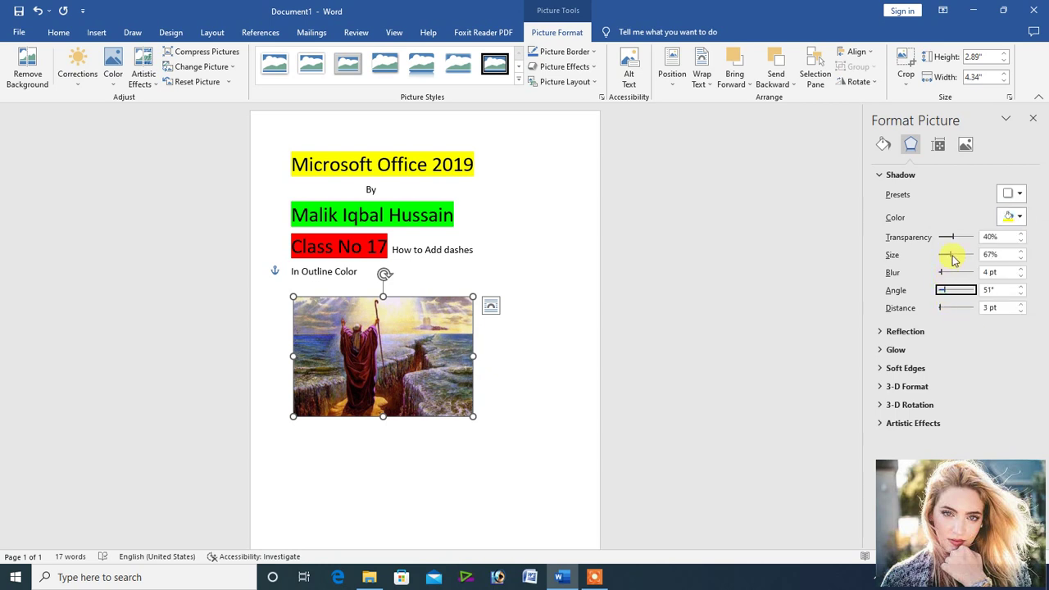
pyautogui.moveTo(952, 259); pyautogui.dragTo(968, 259)
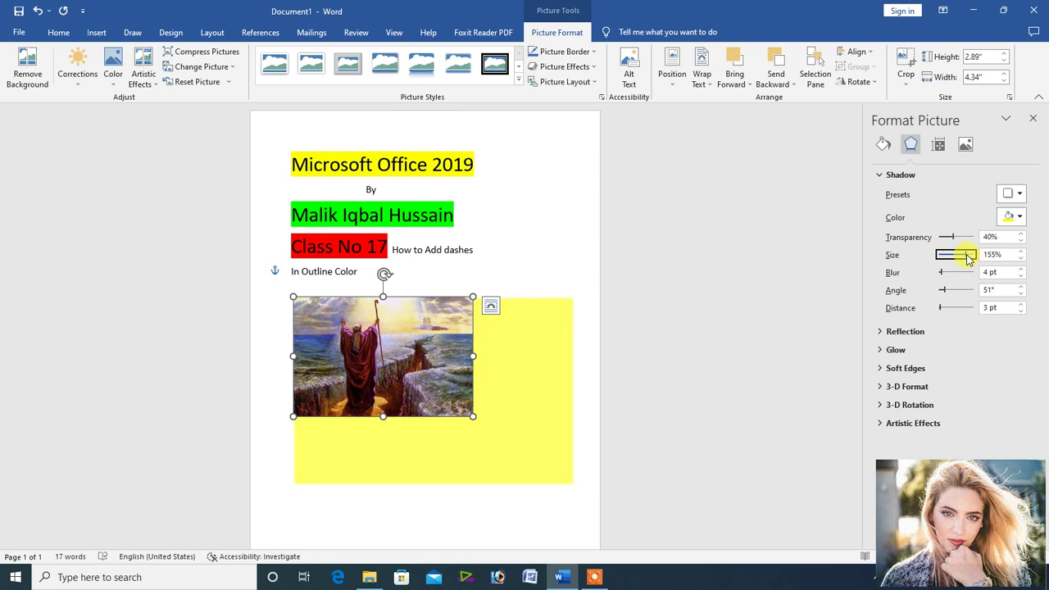
pyautogui.moveTo(968, 257)
pyautogui.mouseDown()
pyautogui.moveTo(946, 256)
pyautogui.moveTo(965, 257)
pyautogui.moveTo(955, 258)
pyautogui.mouseUp()
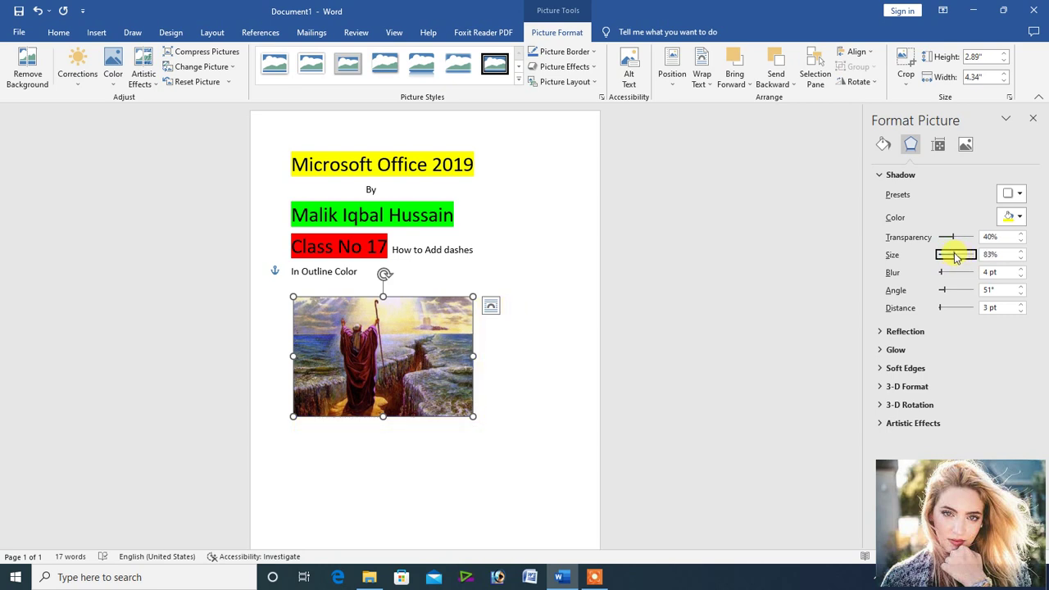
pyautogui.click(1020, 220)
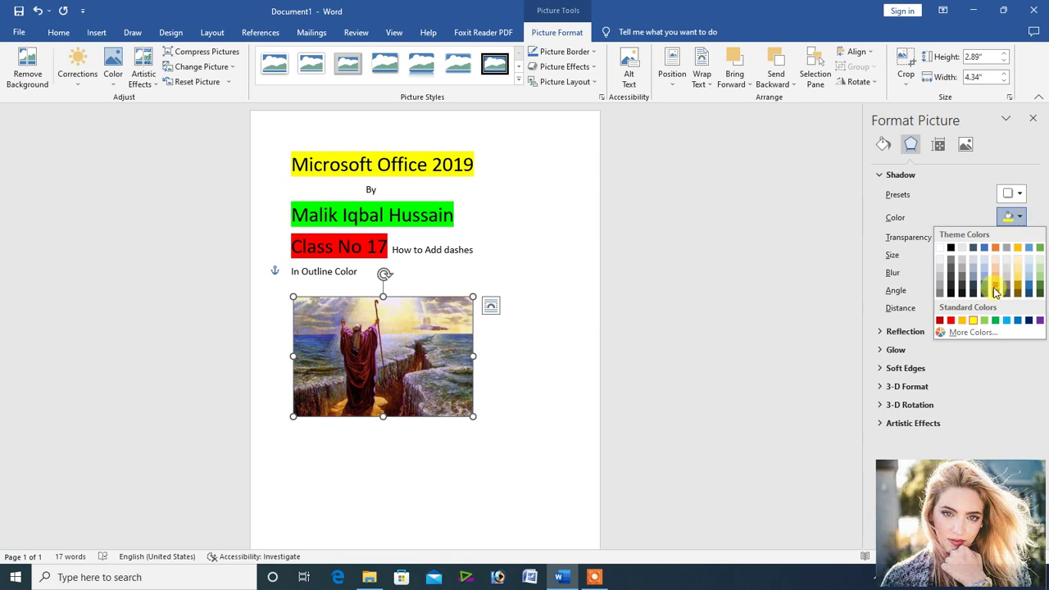
# Switch the shadow back to red with a 35° angle and 1 pt distance
pyautogui.click(951, 320)
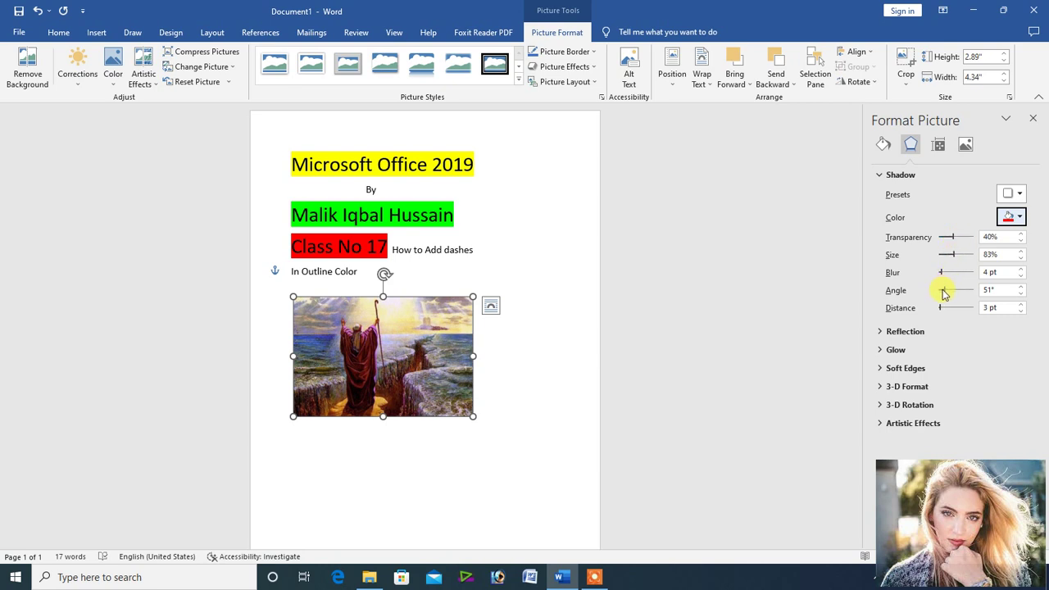
pyautogui.moveTo(942, 293)
pyautogui.mouseDown()
pyautogui.moveTo(973, 290)
pyautogui.moveTo(944, 293)
pyautogui.mouseUp()
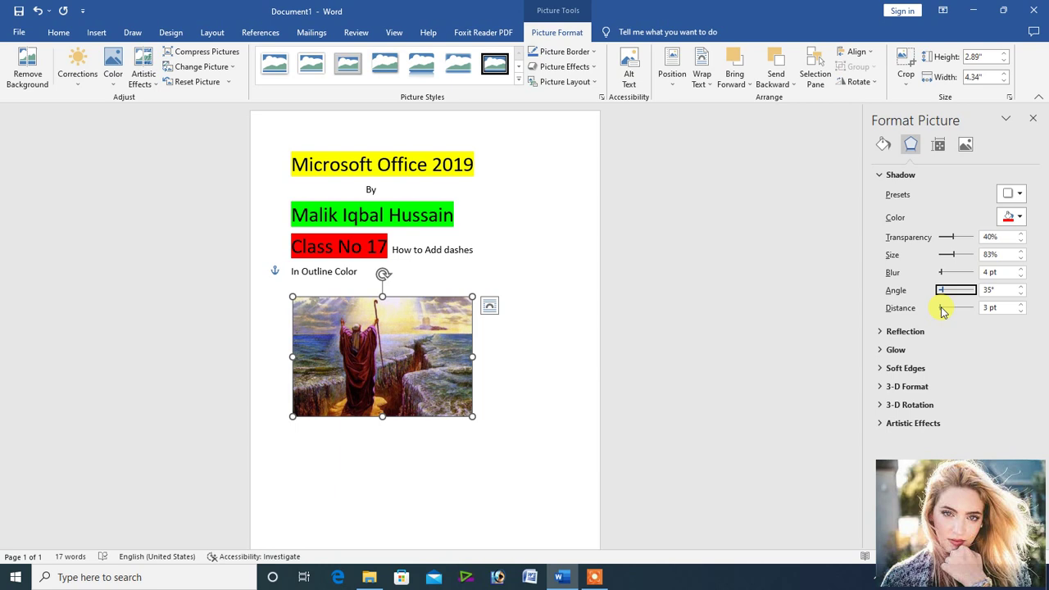
pyautogui.moveTo(942, 308); pyautogui.dragTo(941, 308)
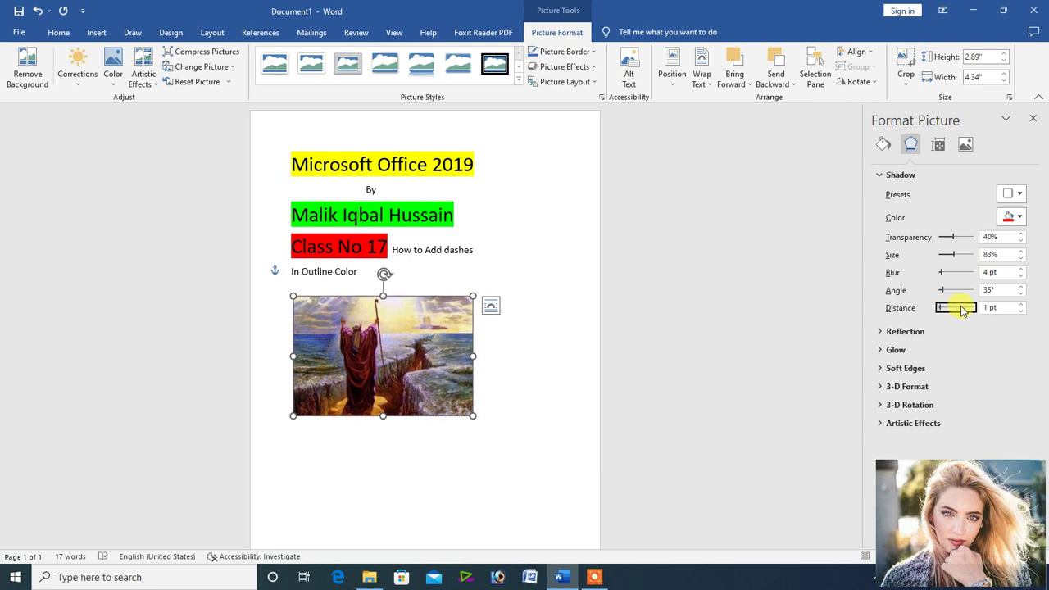
pyautogui.click(986, 307)
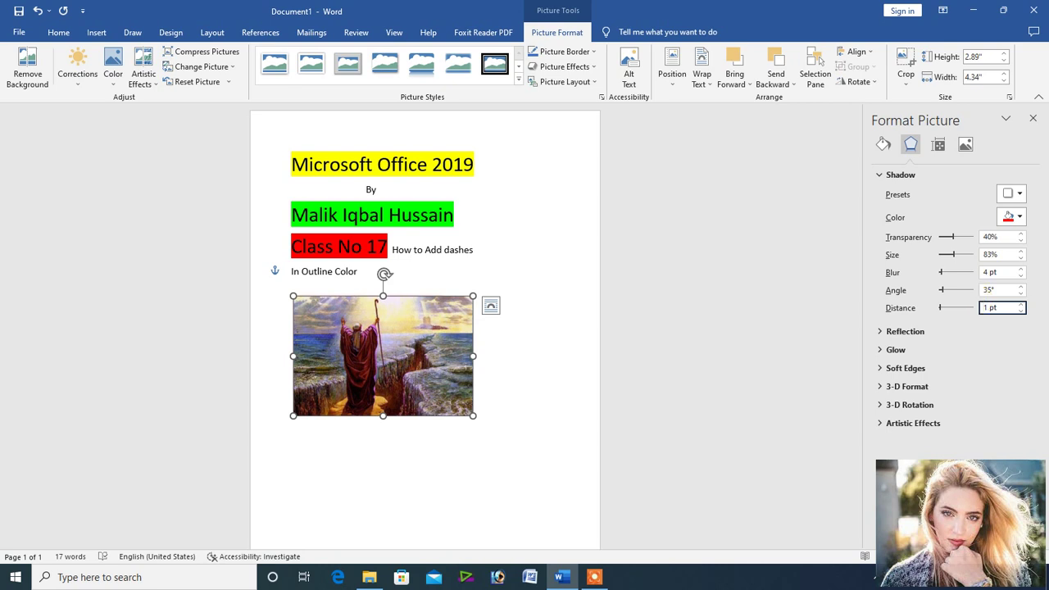
# Preview a blue glow at various sizes and transparencies, then set its size back to 0 pt
pyautogui.click(895, 350)
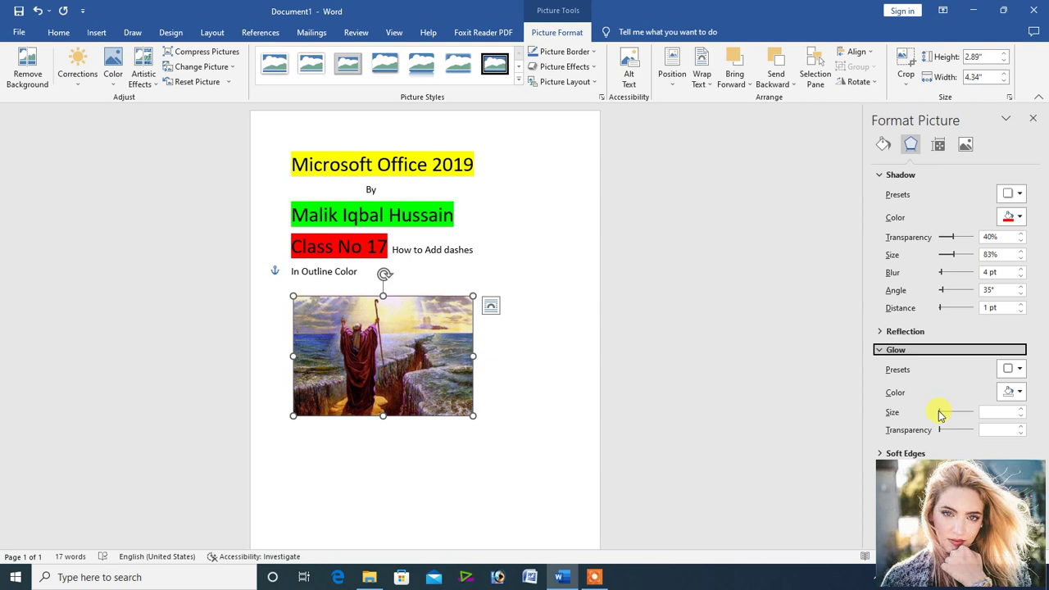
pyautogui.moveTo(941, 413)
pyautogui.mouseDown()
pyautogui.moveTo(957, 413)
pyautogui.moveTo(946, 413)
pyautogui.mouseUp()
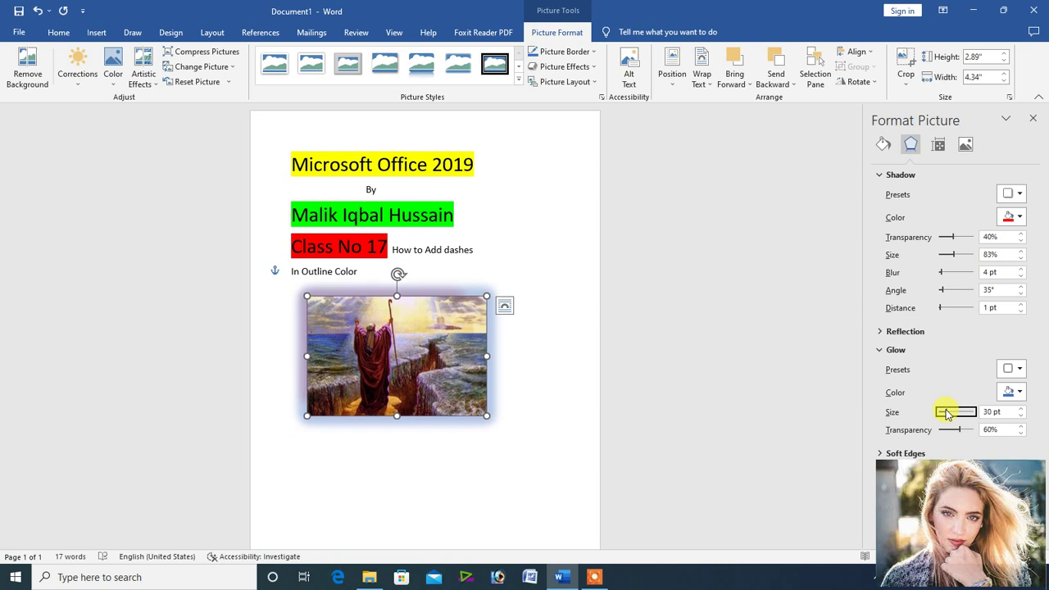
pyautogui.moveTo(947, 413); pyautogui.dragTo(960, 415)
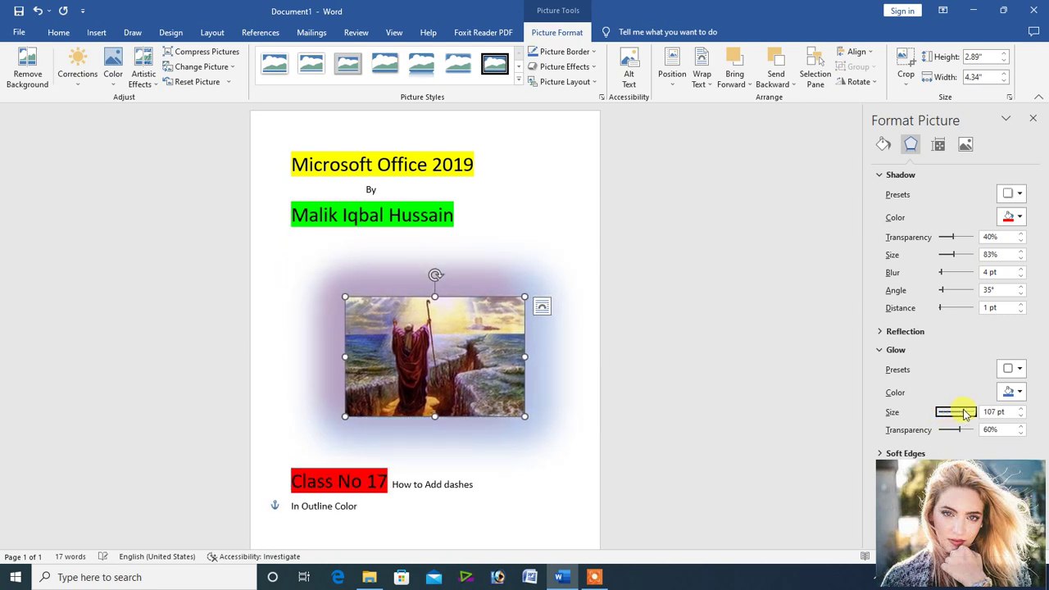
pyautogui.moveTo(961, 415); pyautogui.dragTo(949, 415)
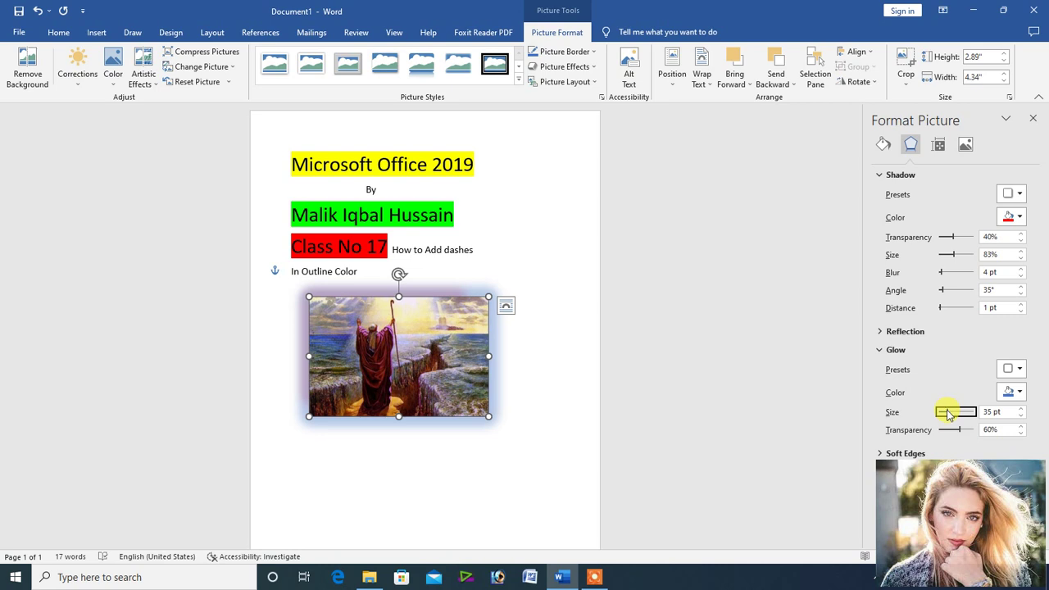
pyautogui.moveTo(957, 429)
pyautogui.mouseDown()
pyautogui.moveTo(936, 434)
pyautogui.moveTo(957, 426)
pyautogui.moveTo(949, 429)
pyautogui.mouseUp()
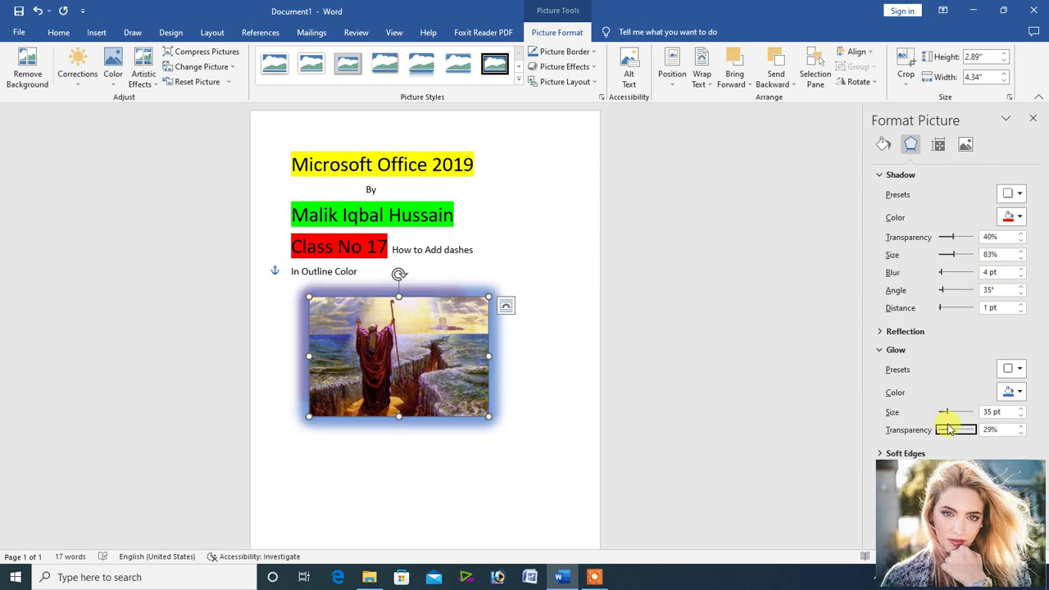
pyautogui.moveTo(949, 429); pyautogui.dragTo(940, 436)
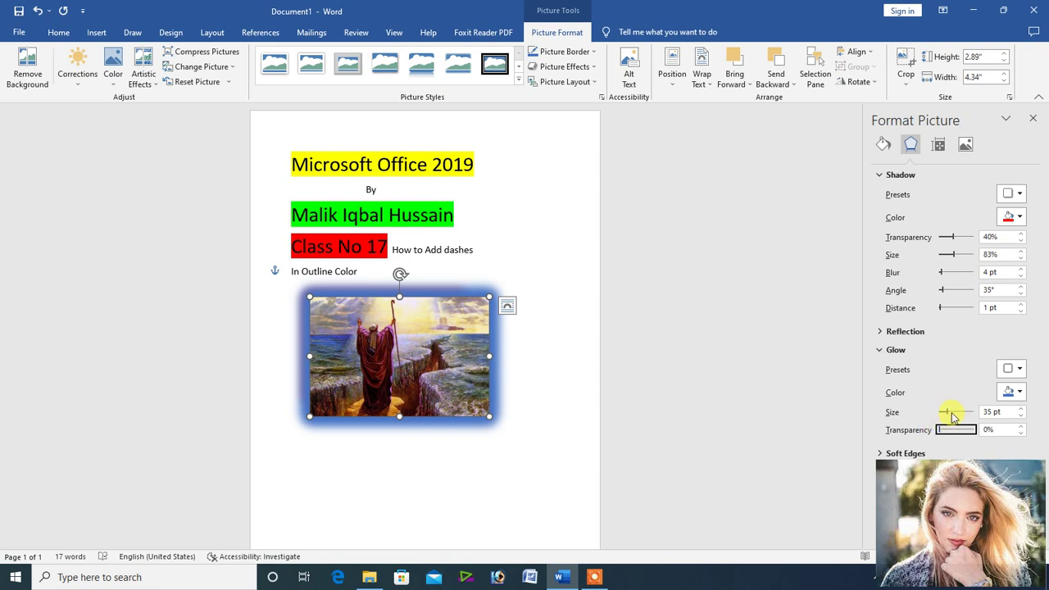
pyautogui.moveTo(945, 412); pyautogui.dragTo(938, 413)
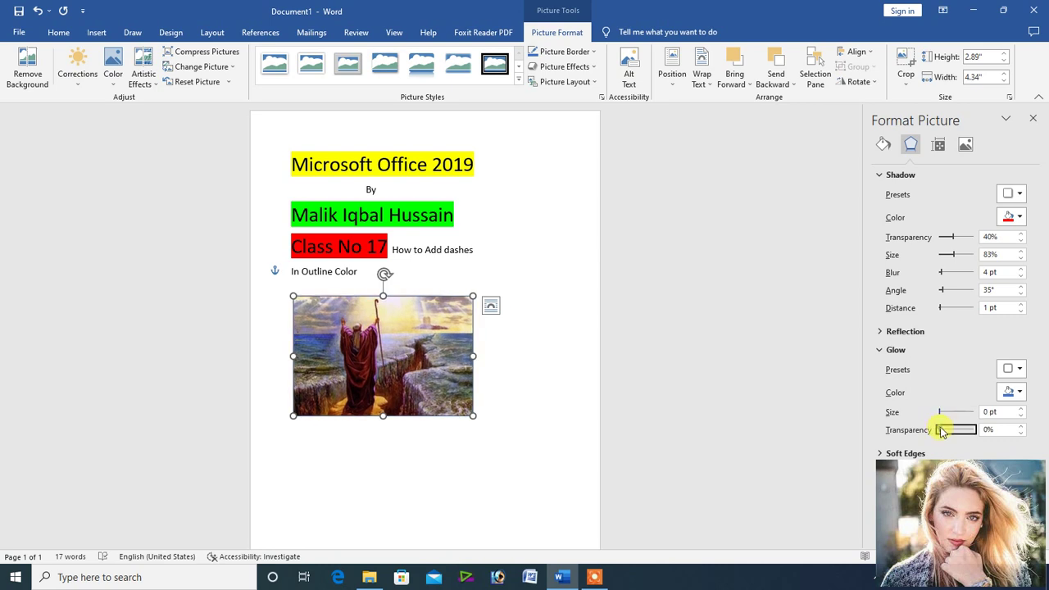
pyautogui.moveTo(940, 429)
pyautogui.mouseDown()
pyautogui.moveTo(953, 432)
pyautogui.moveTo(940, 432)
pyautogui.mouseUp()
# Expand Soft Edges and set the picture's soft edge size to 42 pt
pyautogui.click(906, 453)
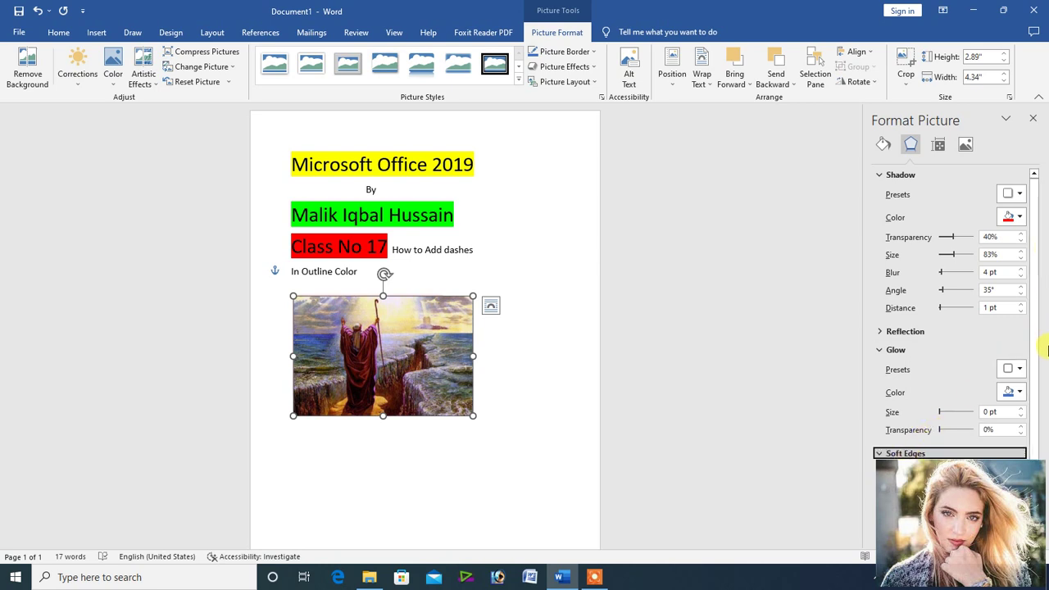
pyautogui.click(1046, 351)
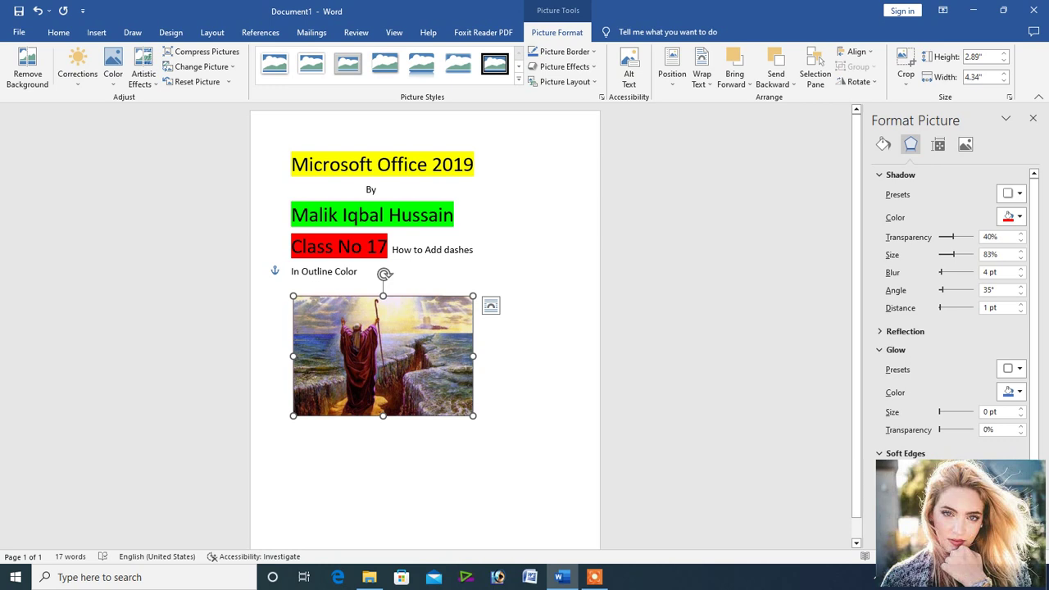
pyautogui.press('Up')
pyautogui.press('Up')
pyautogui.press('Up')
pyautogui.press('Up')
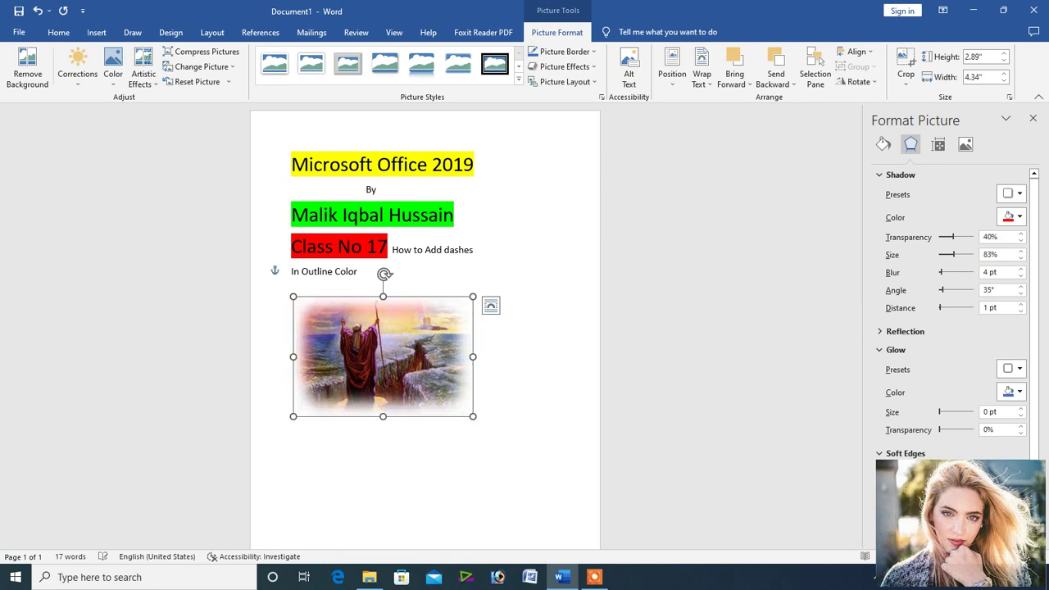
pyautogui.press('Down')
pyautogui.press('Down')
pyautogui.press('Up')
pyautogui.press('Up')
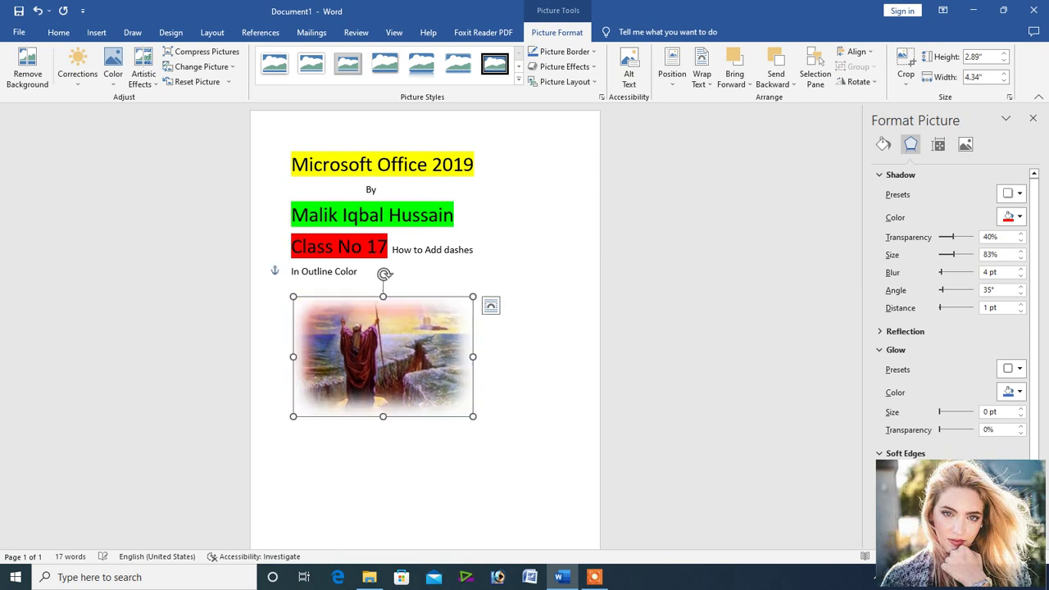
pyautogui.press('Up')
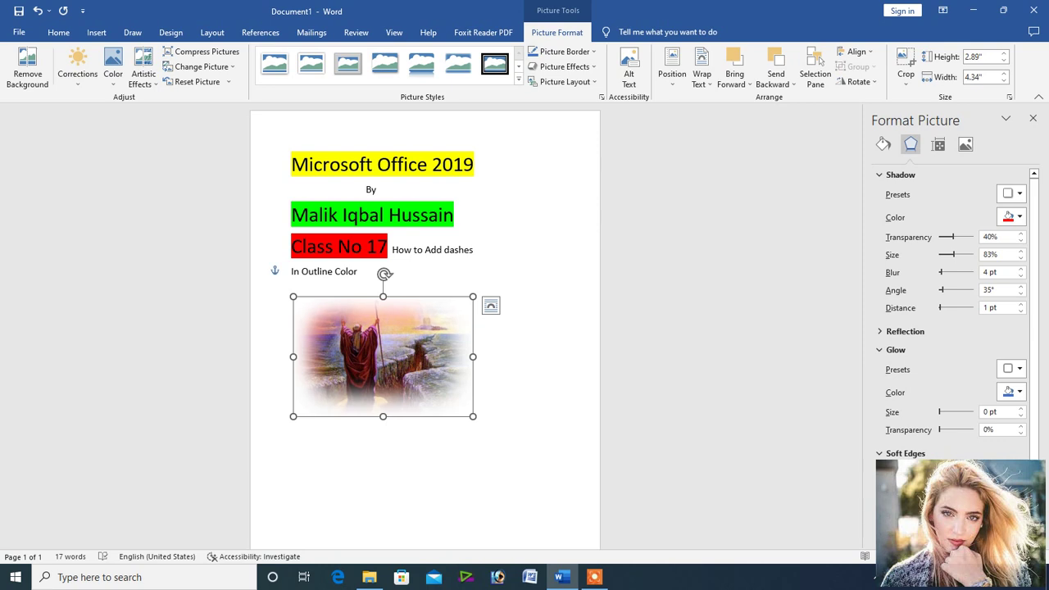
pyautogui.press('Down')
pyautogui.press('Down')
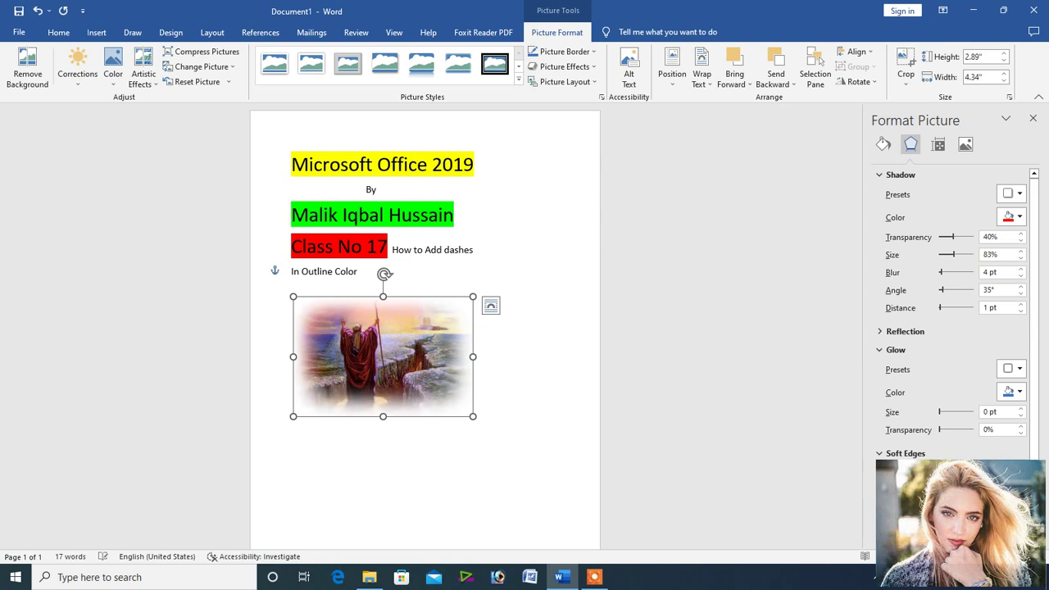
pyautogui.press('Down')
pyautogui.press('Down')
pyautogui.press('Down')
pyautogui.press('Down')
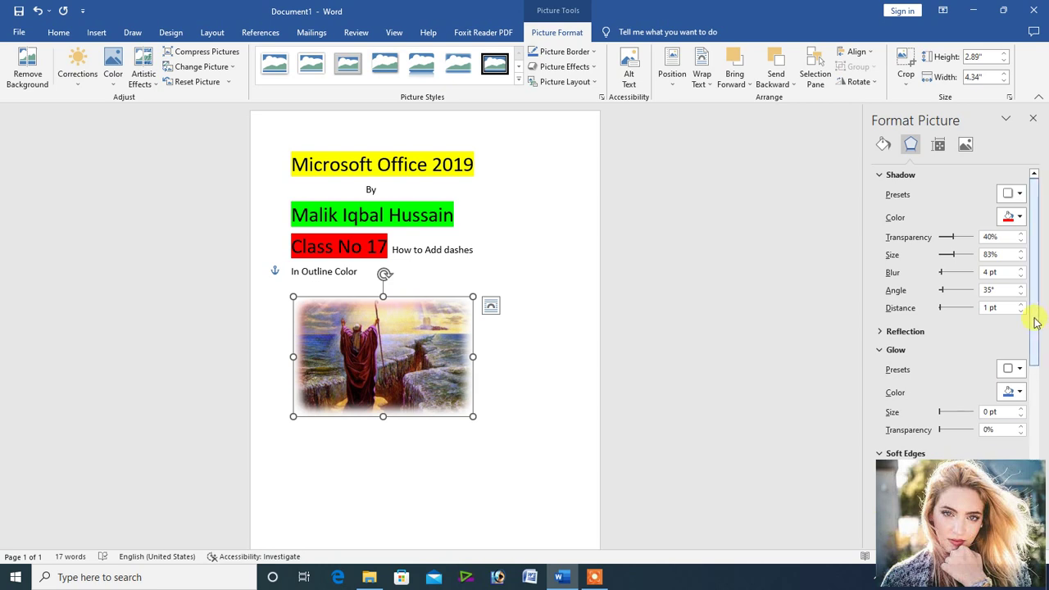
pyautogui.moveTo(1037, 323); pyautogui.dragTo(1047, 423)
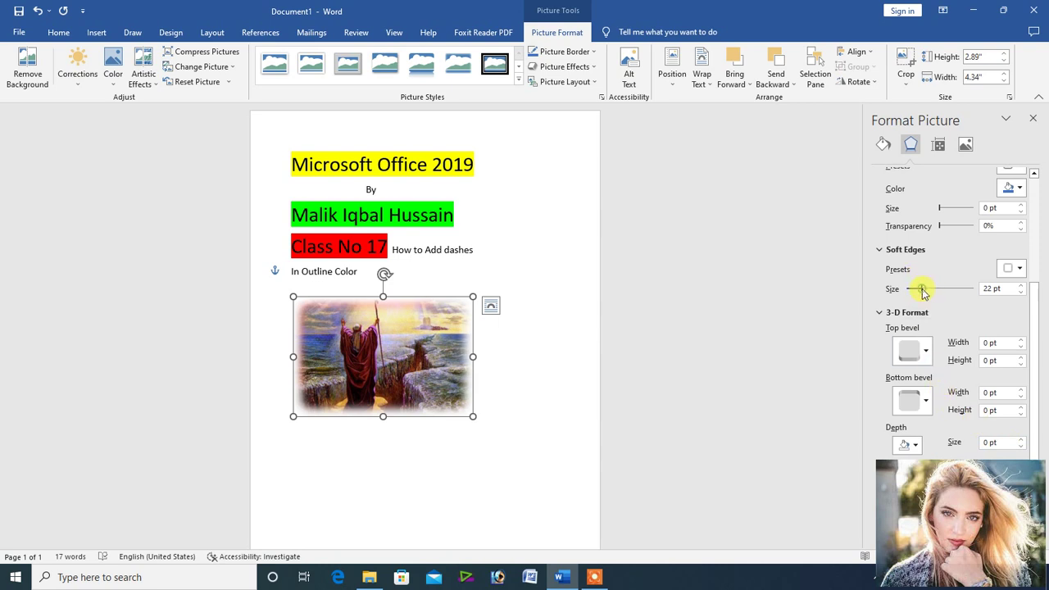
pyautogui.moveTo(922, 293)
pyautogui.mouseDown()
pyautogui.moveTo(935, 290)
pyautogui.moveTo(913, 290)
pyautogui.moveTo(935, 286)
pyautogui.moveTo(905, 288)
pyautogui.moveTo(952, 285)
pyautogui.moveTo(936, 284)
pyautogui.mouseUp()
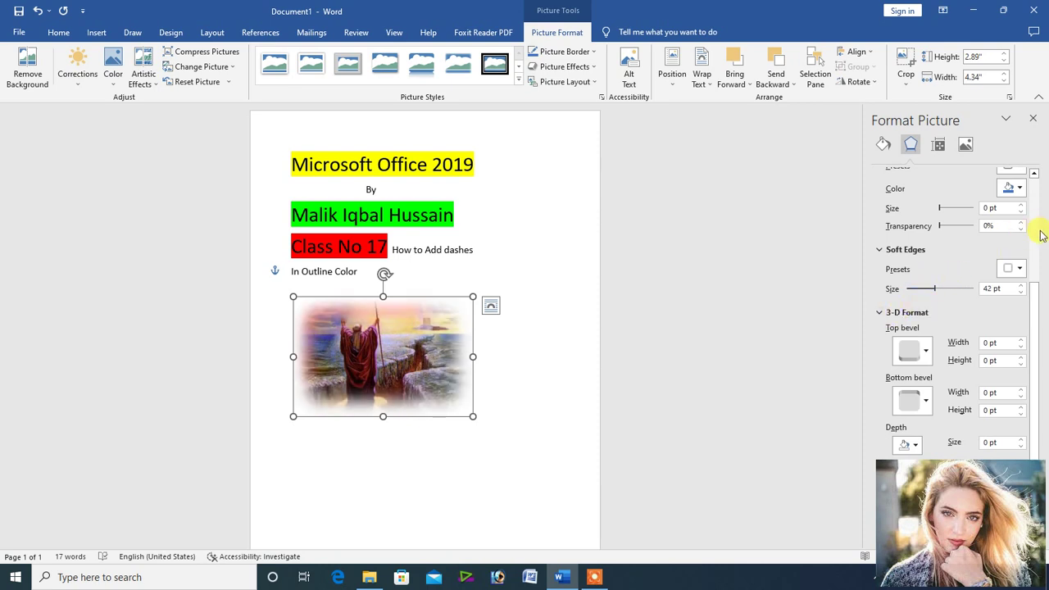
pyautogui.moveTo(1037, 317); pyautogui.dragTo(1041, 342)
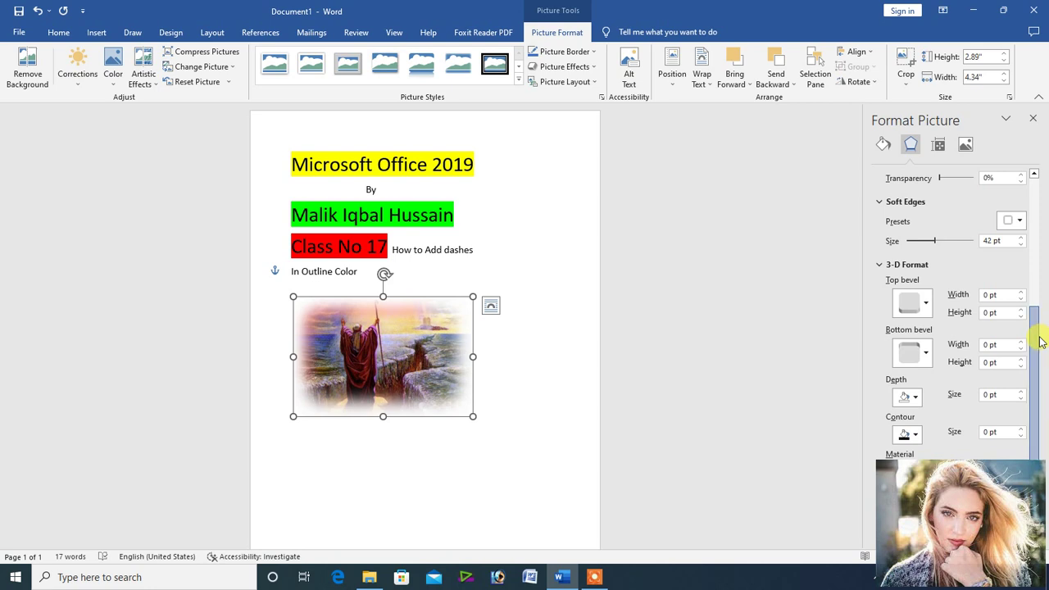
# Scroll the Format Picture pane down past 3-D Format to the 3-D Rotation section
pyautogui.moveTo(1039, 342); pyautogui.dragTo(1046, 418)
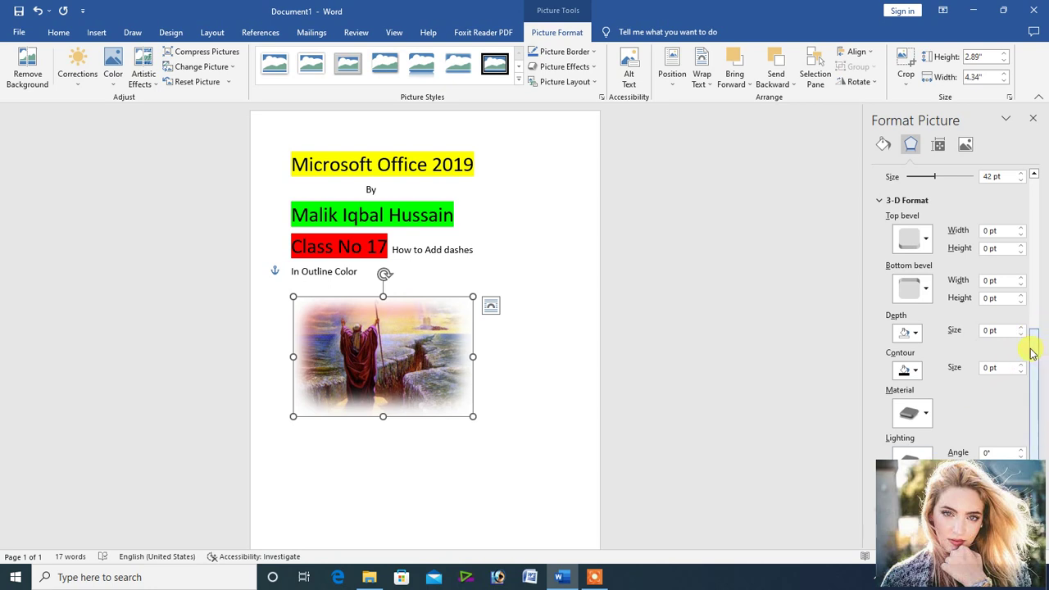
pyautogui.moveTo(1034, 349); pyautogui.dragTo(1039, 406)
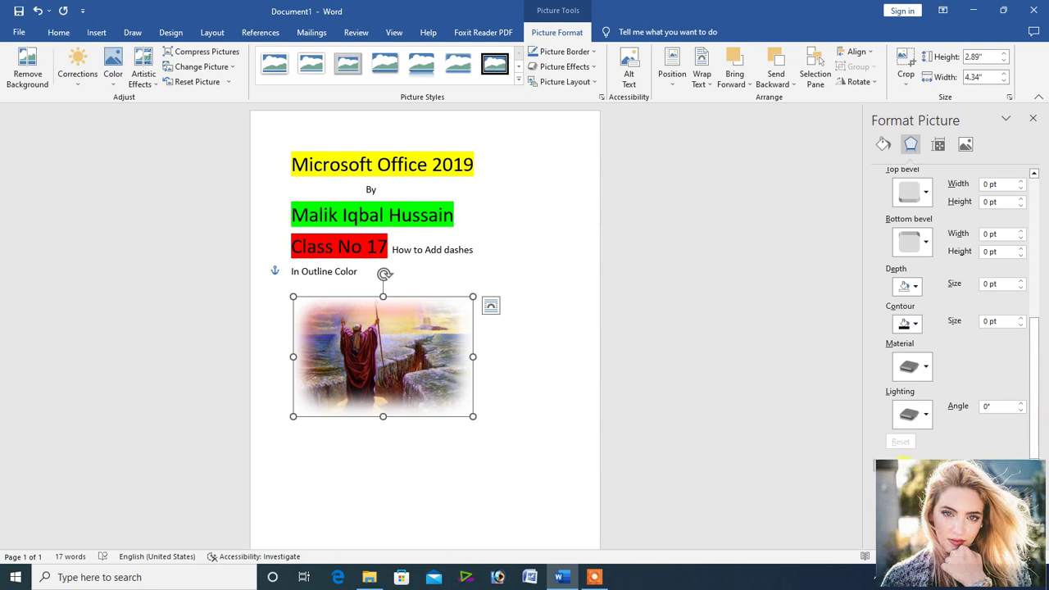
pyautogui.moveTo(1039, 375); pyautogui.dragTo(1046, 468)
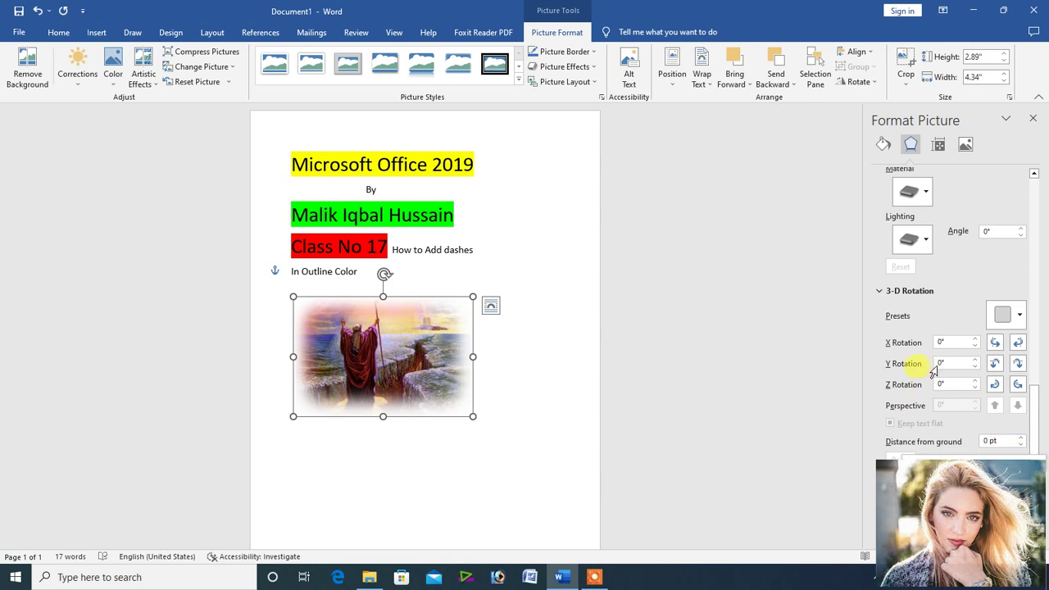
# Set the picture's 3-D rotation to X 355° and Z 355°, leaving Y at 0°
pyautogui.click(994, 344)
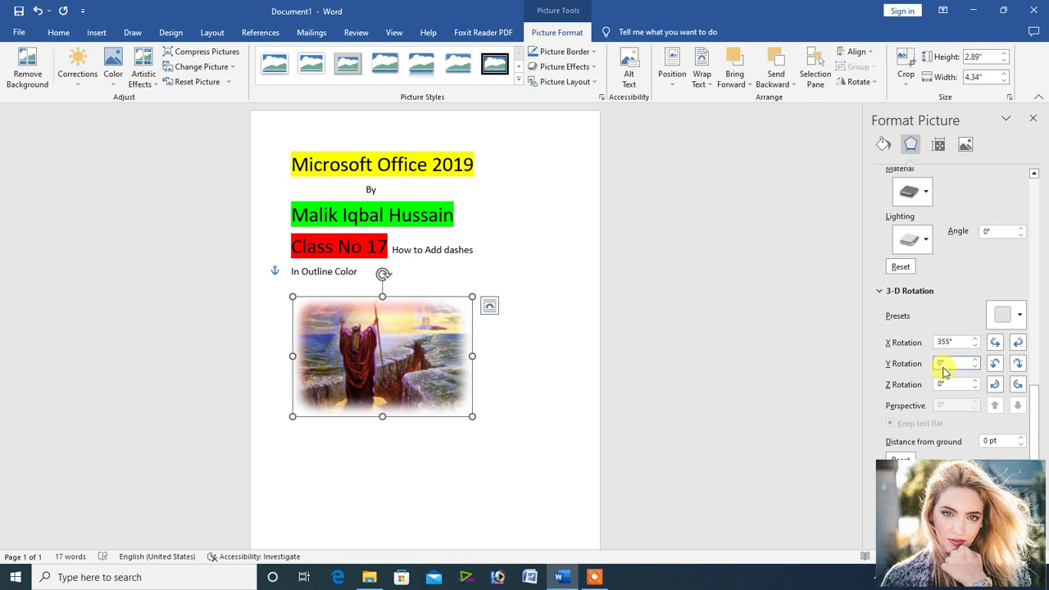
pyautogui.click(994, 385)
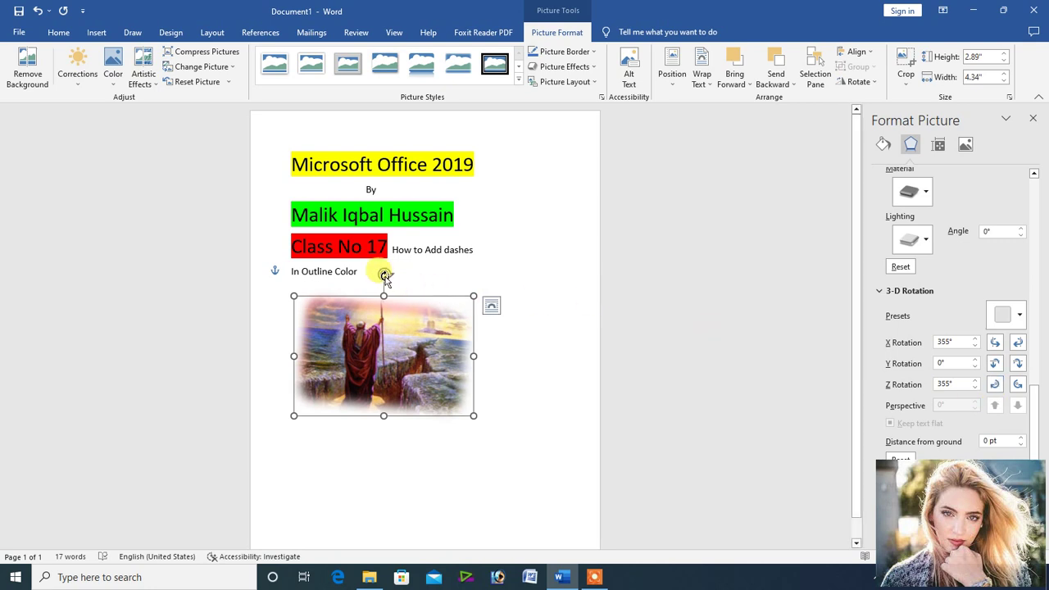
pyautogui.moveTo(385, 274); pyautogui.dragTo(474, 300)
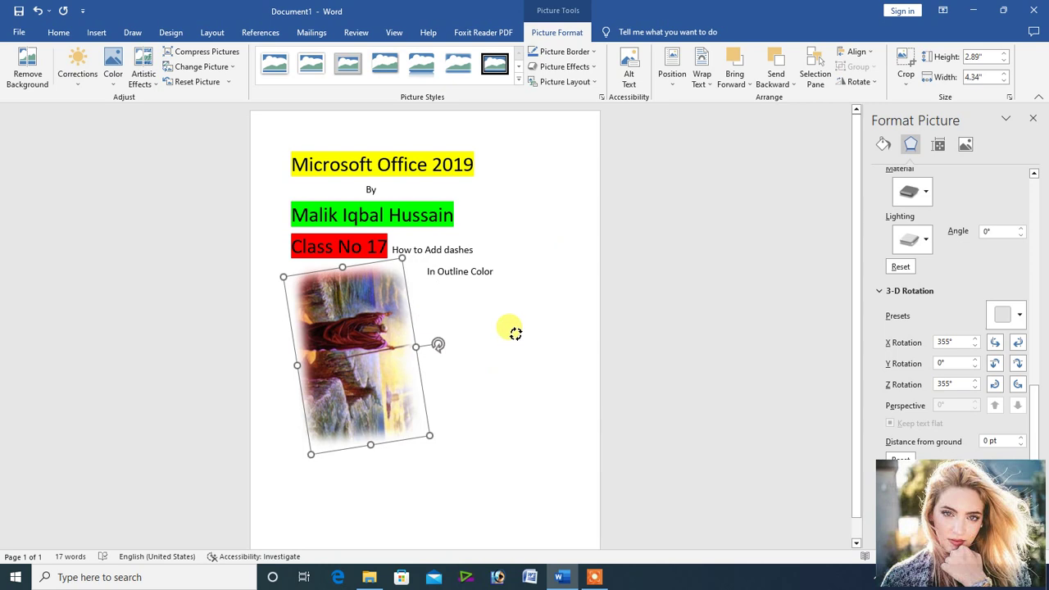
pyautogui.moveTo(517, 336); pyautogui.dragTo(383, 250)
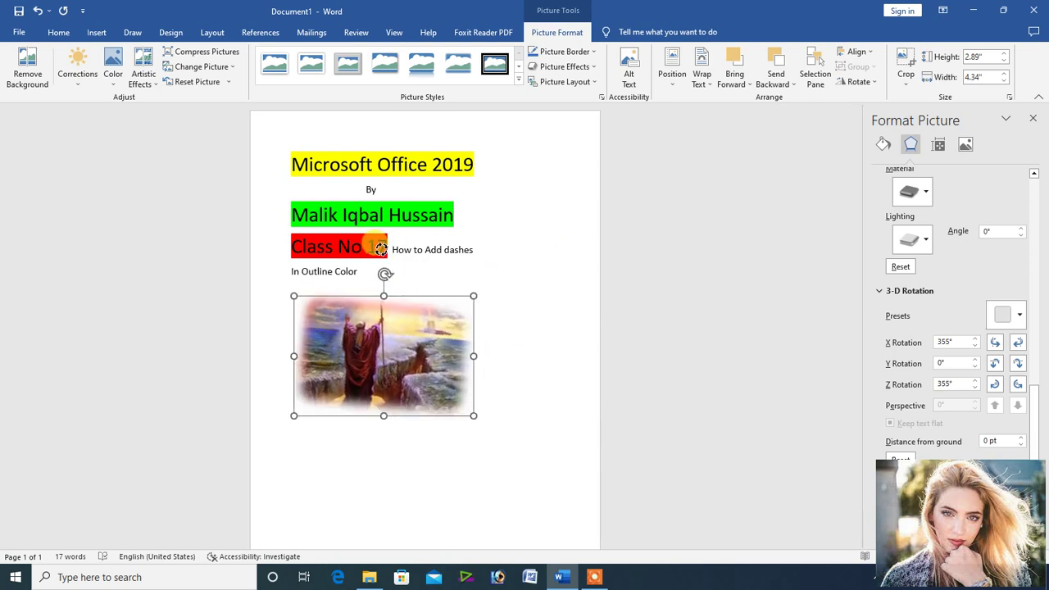
pyautogui.moveTo(383, 250); pyautogui.dragTo(383, 250)
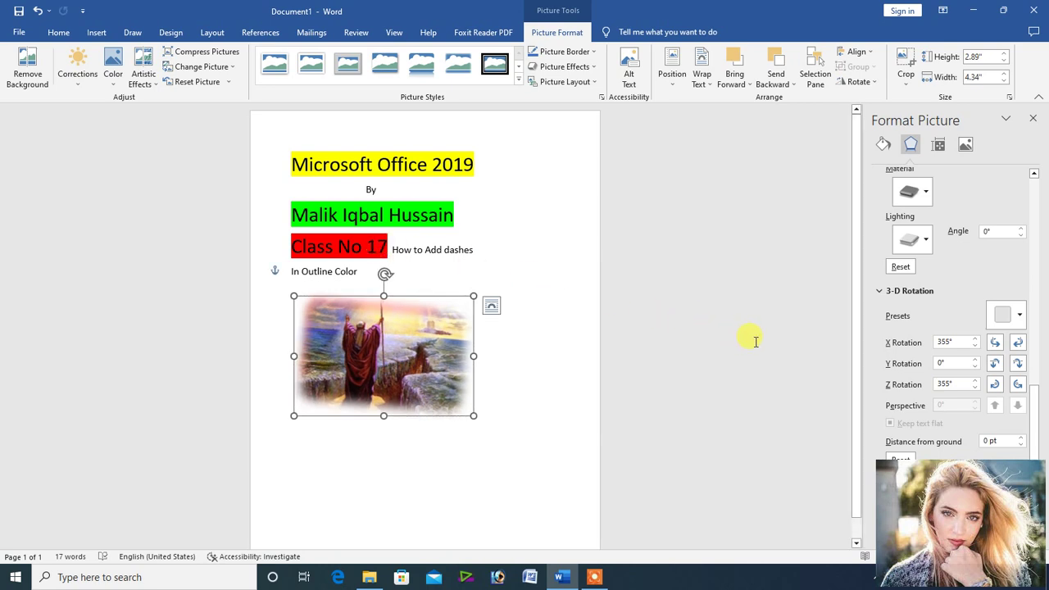
# Reset the 3-D rotation to 0° so the picture lies flat, keeping its red shadow
pyautogui.click(901, 457)
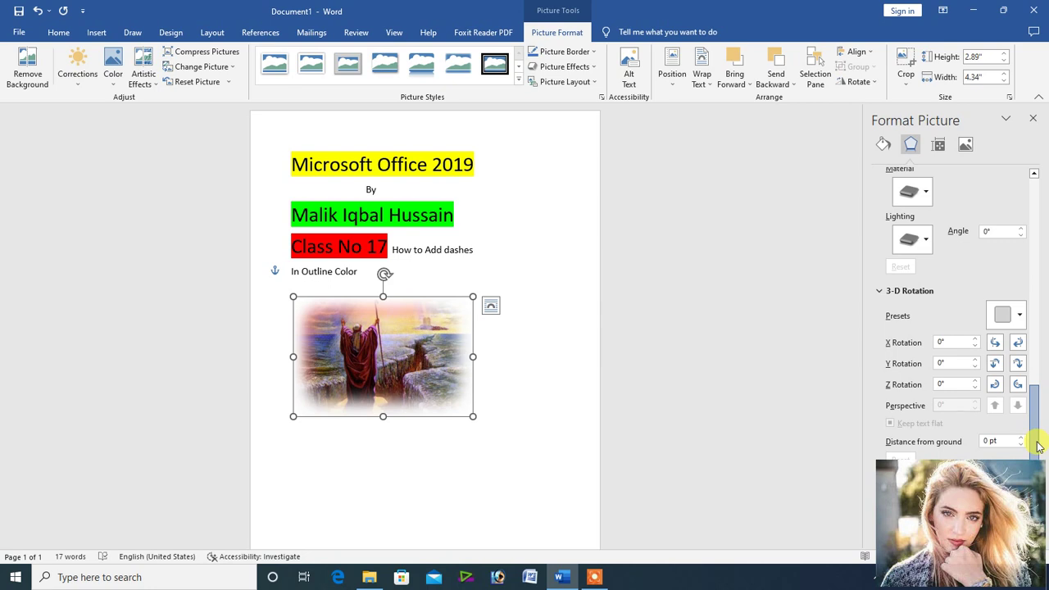
pyautogui.moveTo(1038, 445); pyautogui.dragTo(1000, 170)
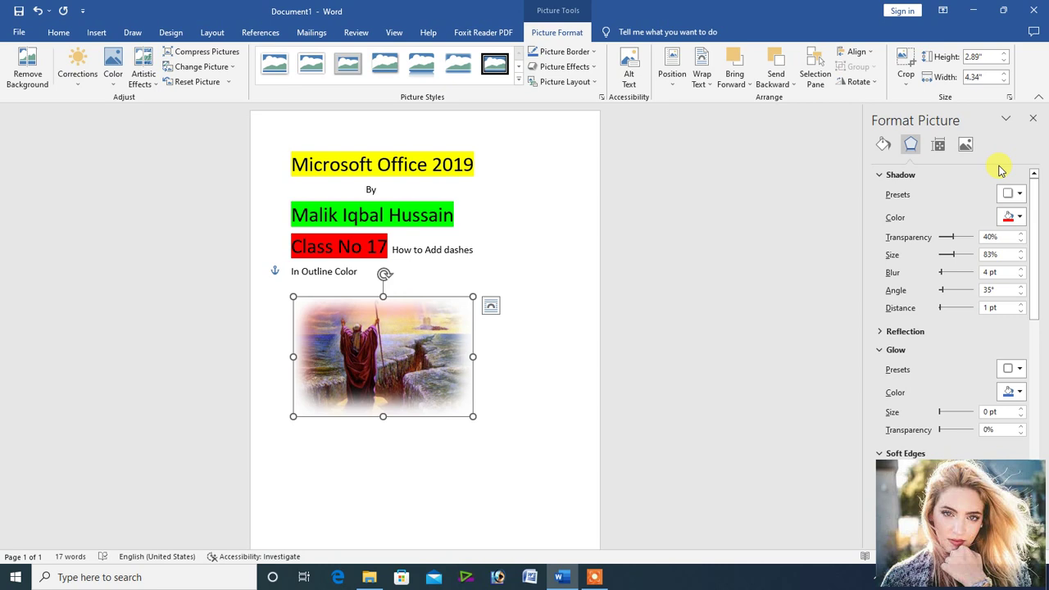
pyautogui.click(598, 577)
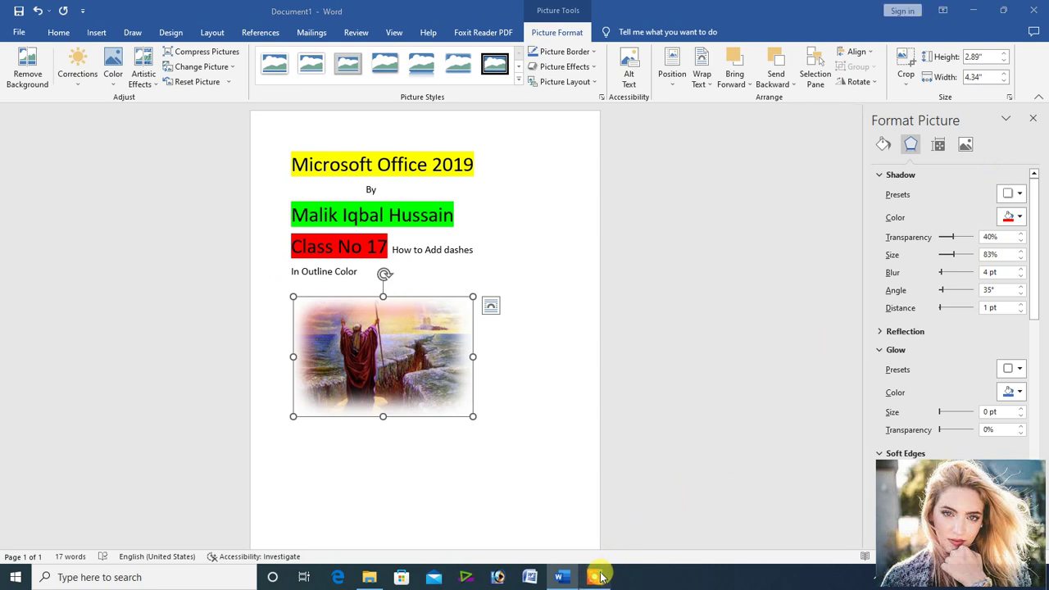